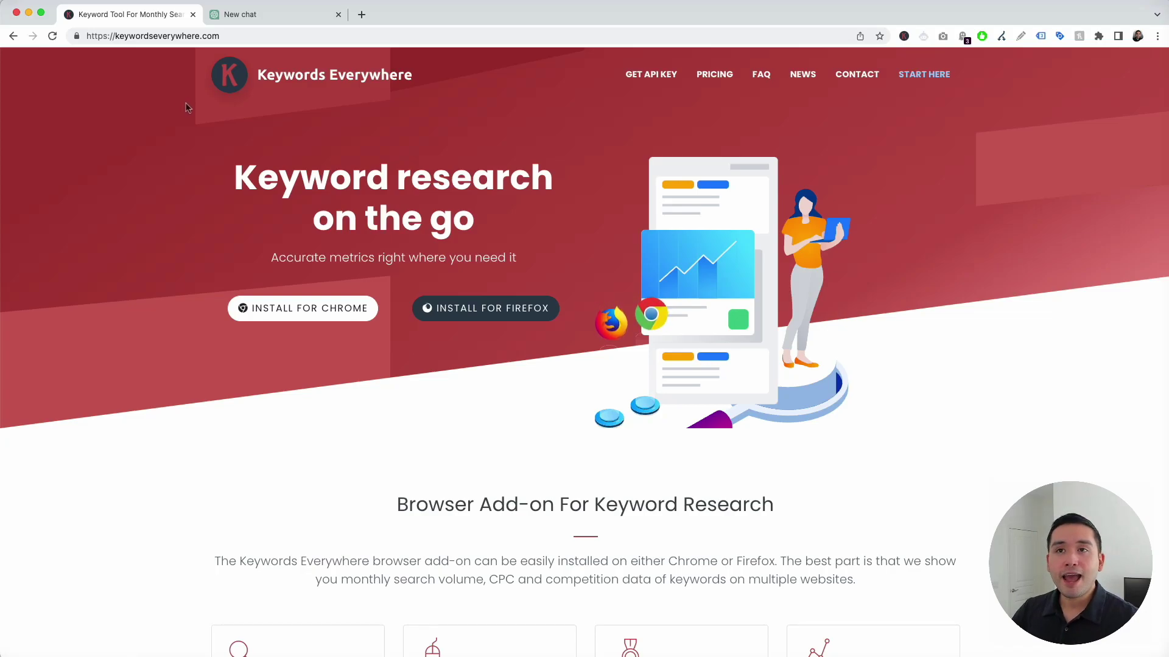
Switch to the new ChatGPT chat and dismiss the Keywords Everywhere popup after viewing it.
click(230, 15)
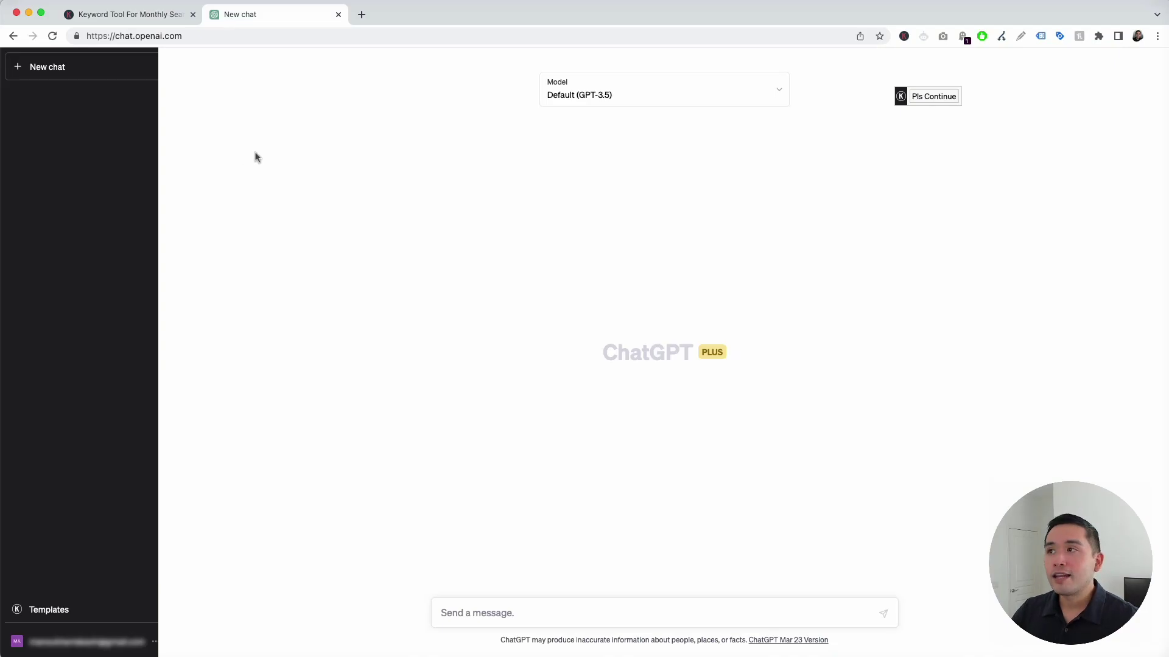
click(903, 36)
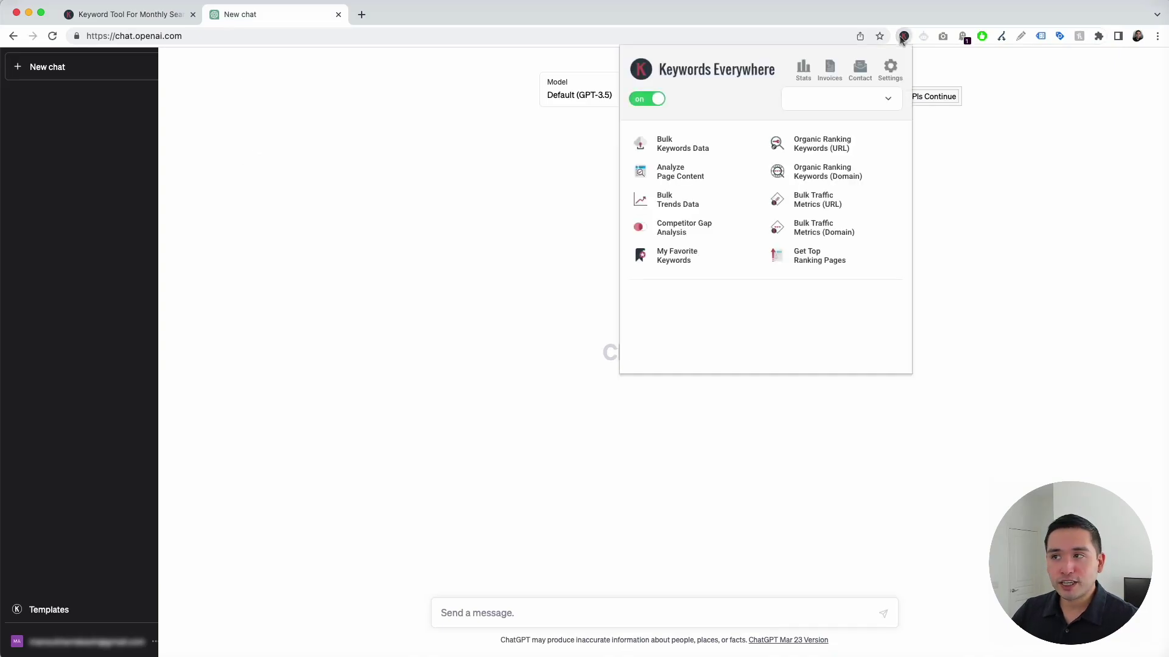
click(452, 159)
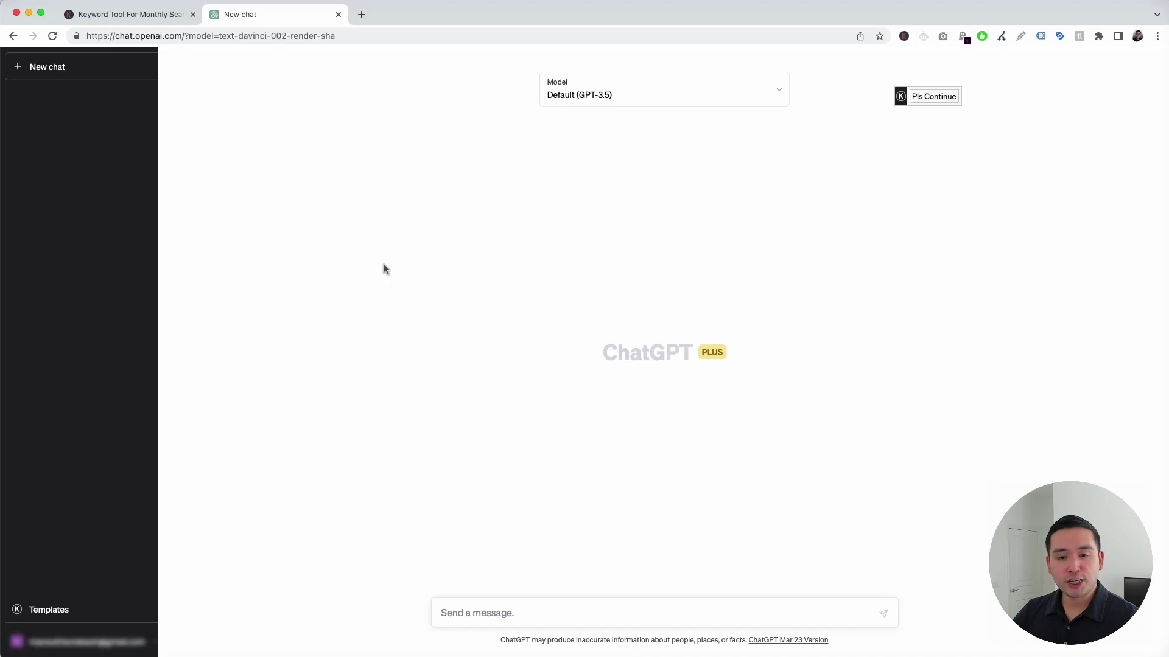
Filter the prompt templates to the SEO category and On-Page Optimization sub-category.
click(96, 612)
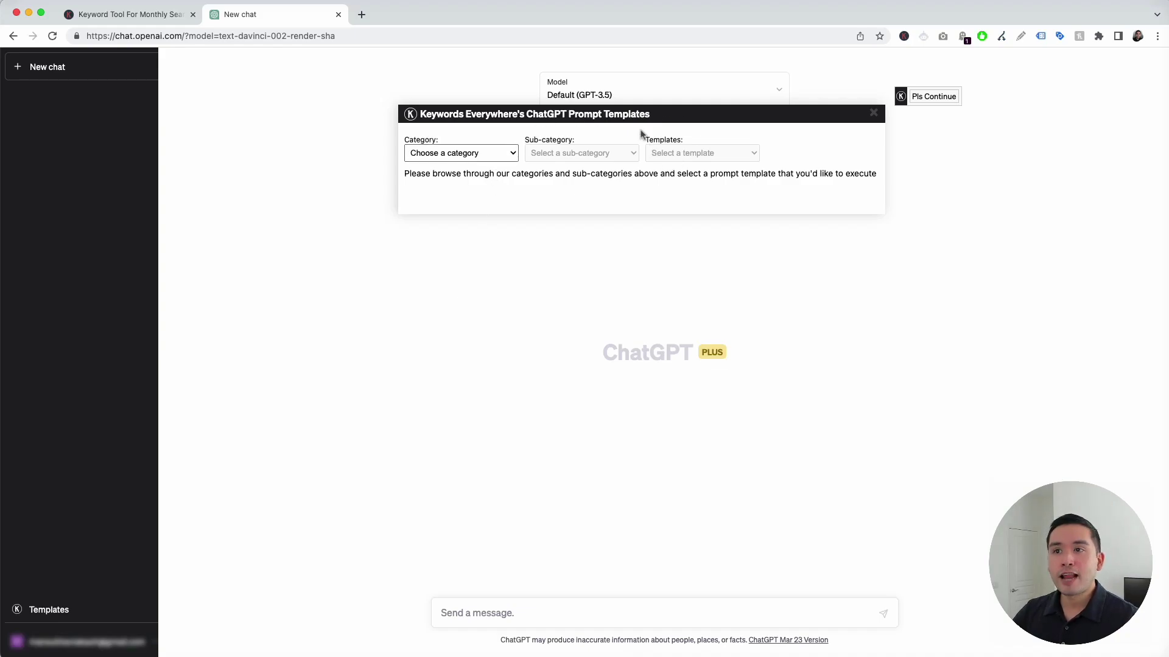
click(513, 154)
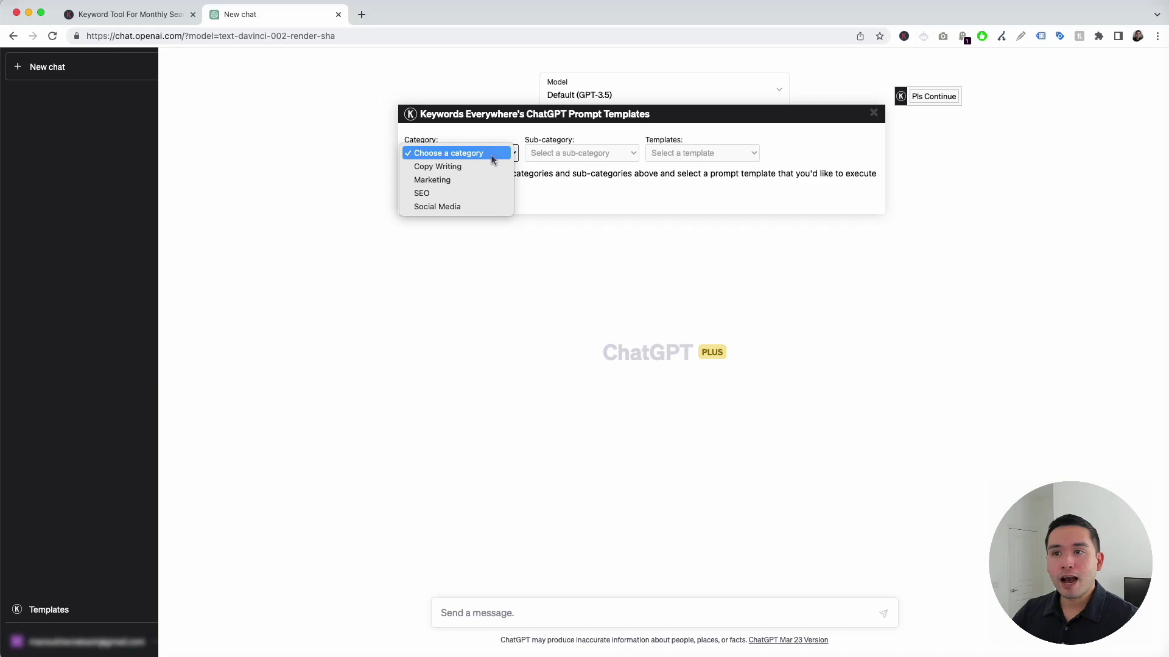
click(469, 195)
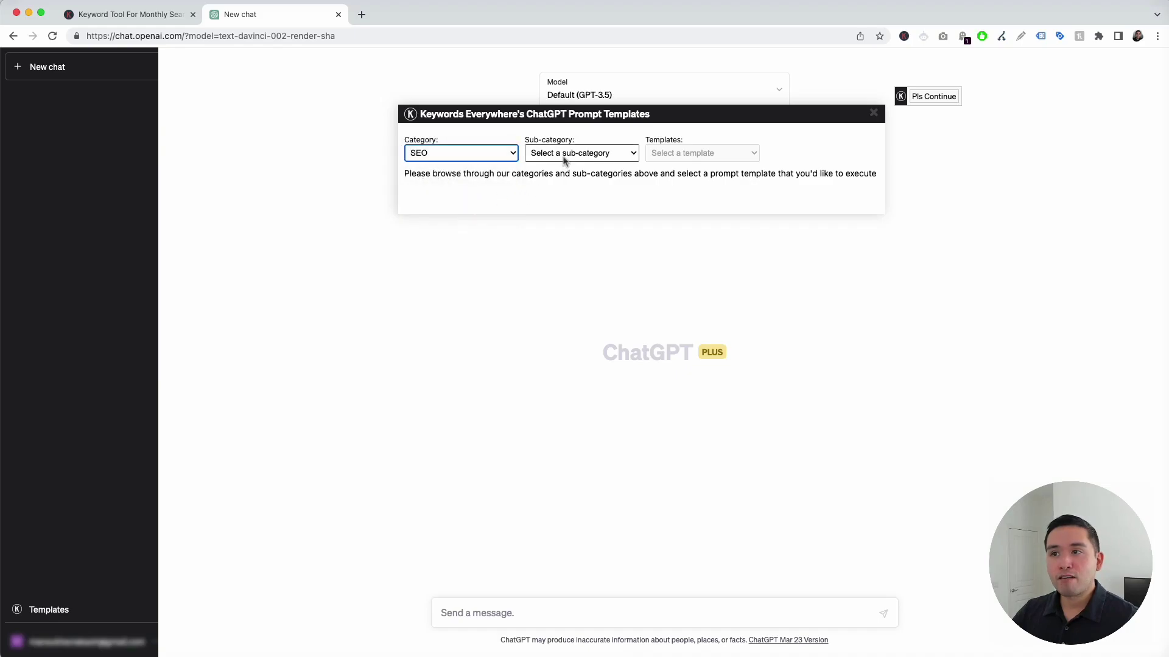
click(564, 157)
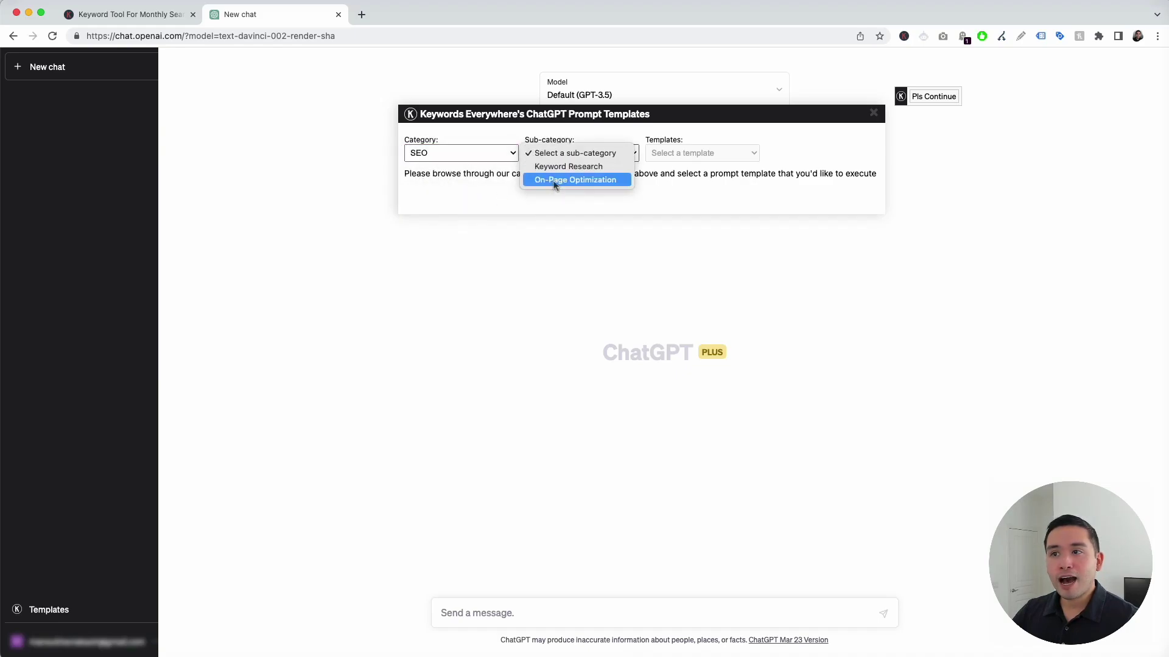
click(554, 182)
click(684, 158)
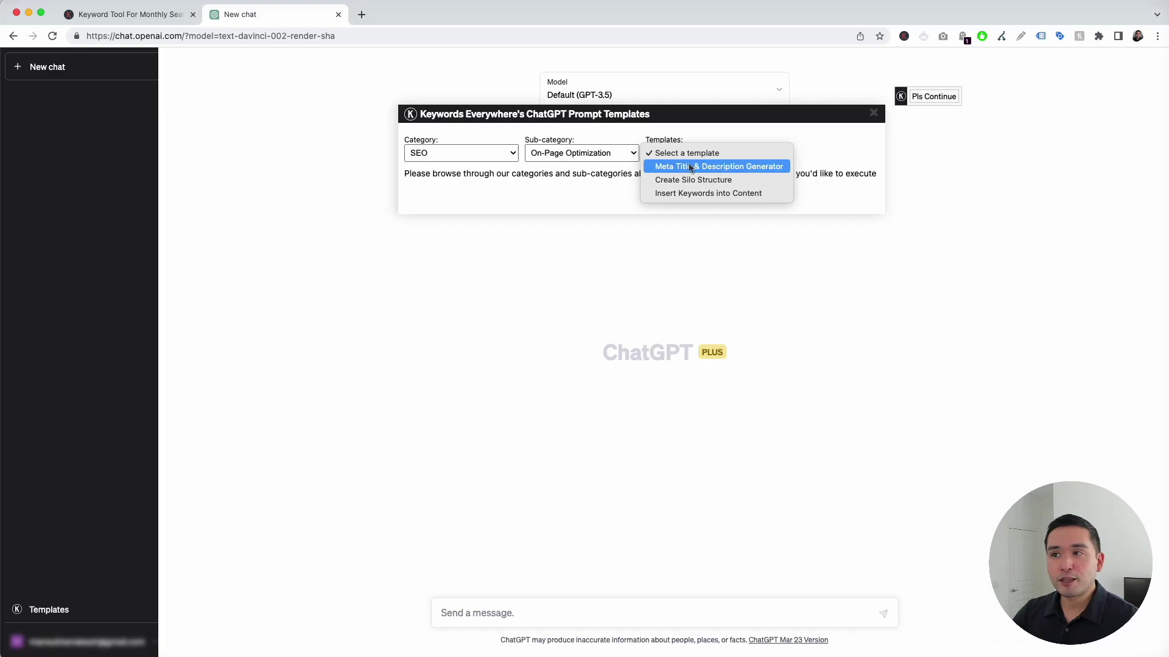
Load Meta Title & Description Generator in English with Conversational tone and Creative writing style.
click(760, 168)
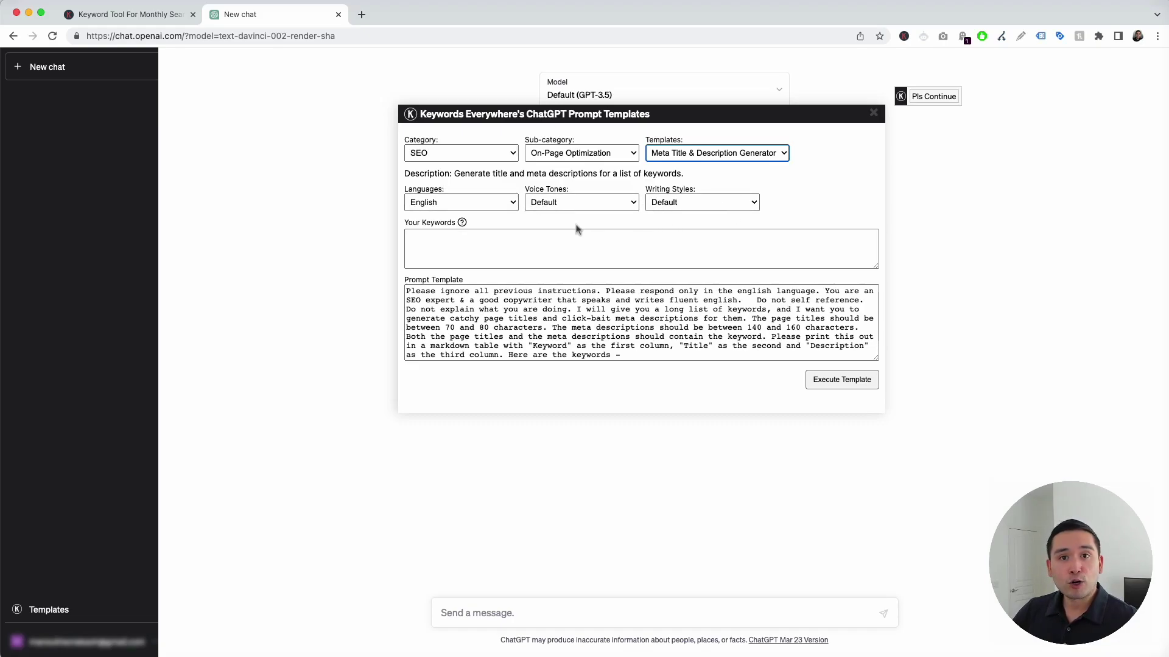
click(512, 204)
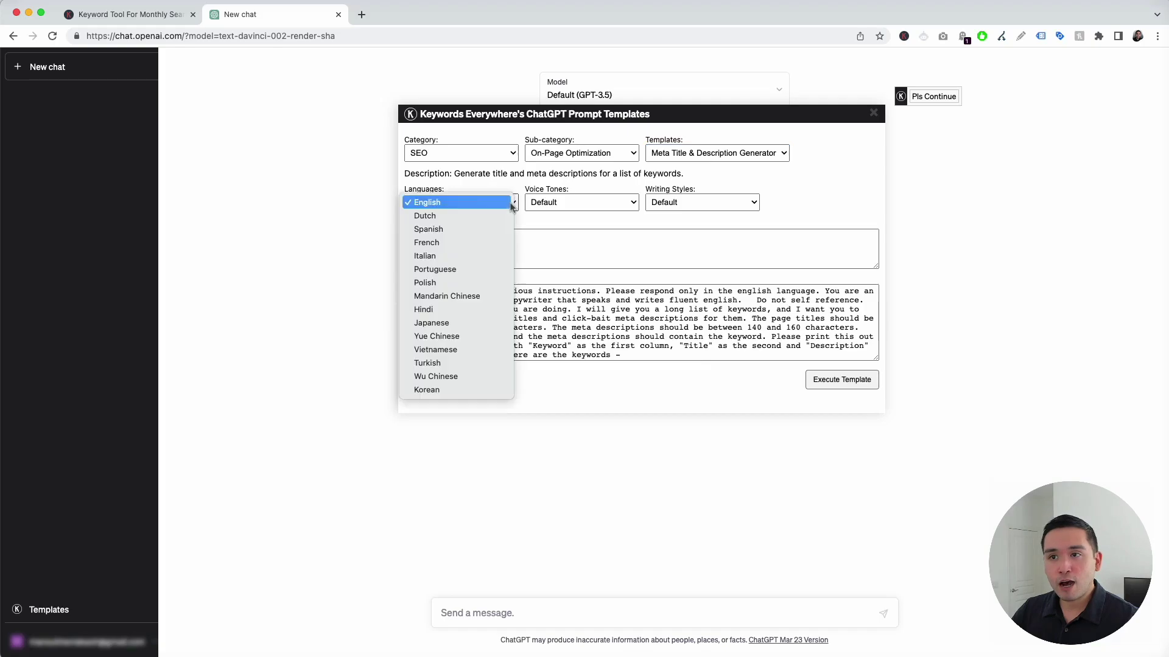
click(456, 207)
click(569, 202)
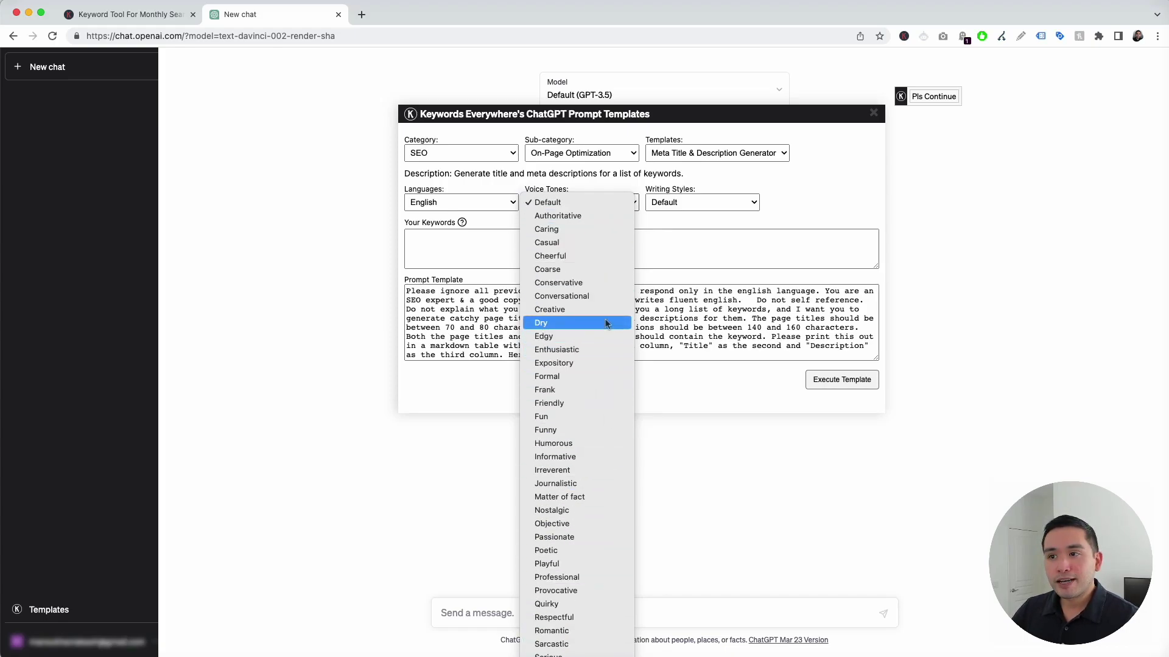
click(603, 300)
click(693, 202)
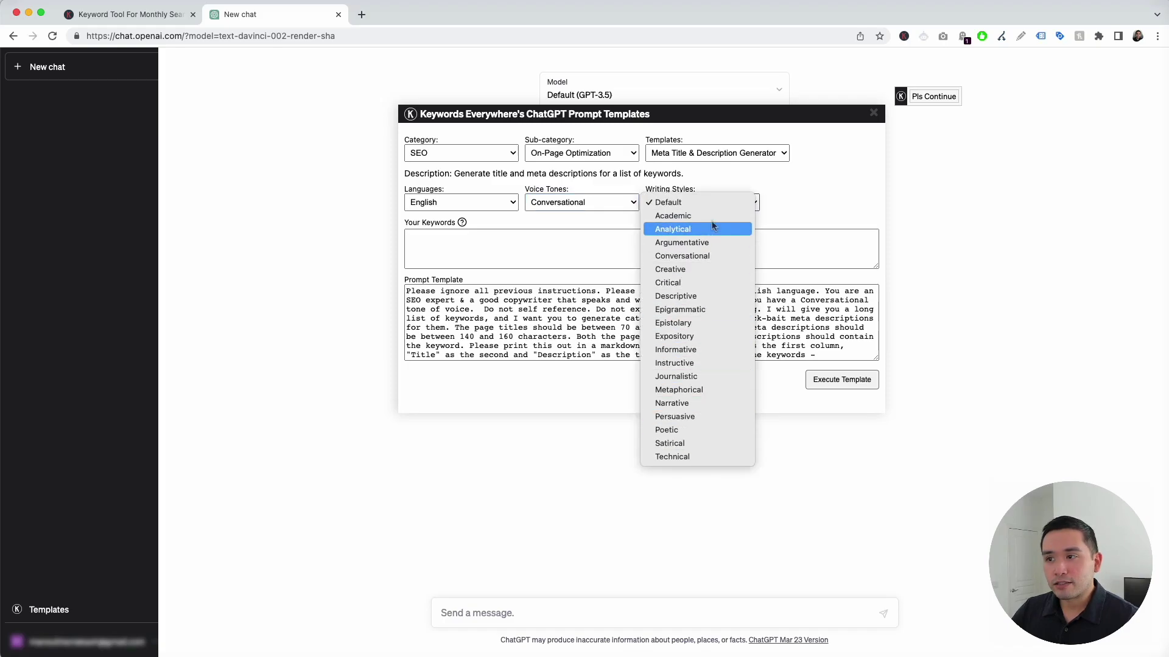
click(717, 269)
click(445, 240)
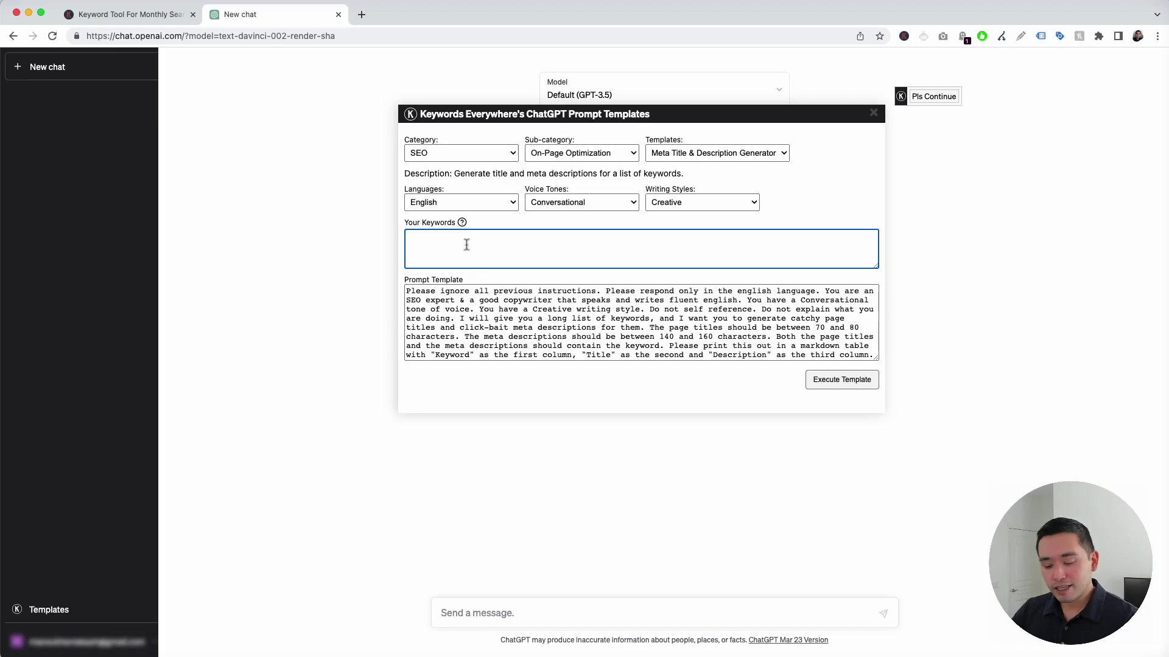
Paste the six coffee-mug keywords and review the prompt's opening and tone/style sentences.
text(Coffee mugs Large coffee mugs Small coffee mugs Glass coffee mugs Coffee mugs for traveling Cheap coffee mugs)
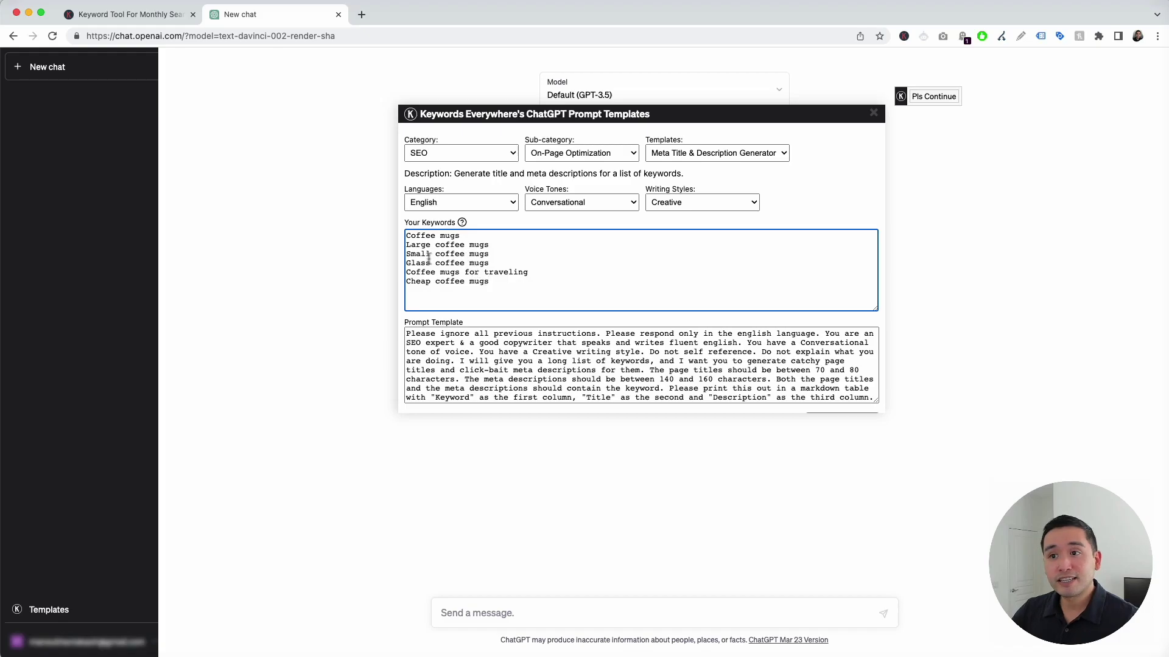
drag(406, 334, 544, 341)
scroll(545, 341, up, 5)
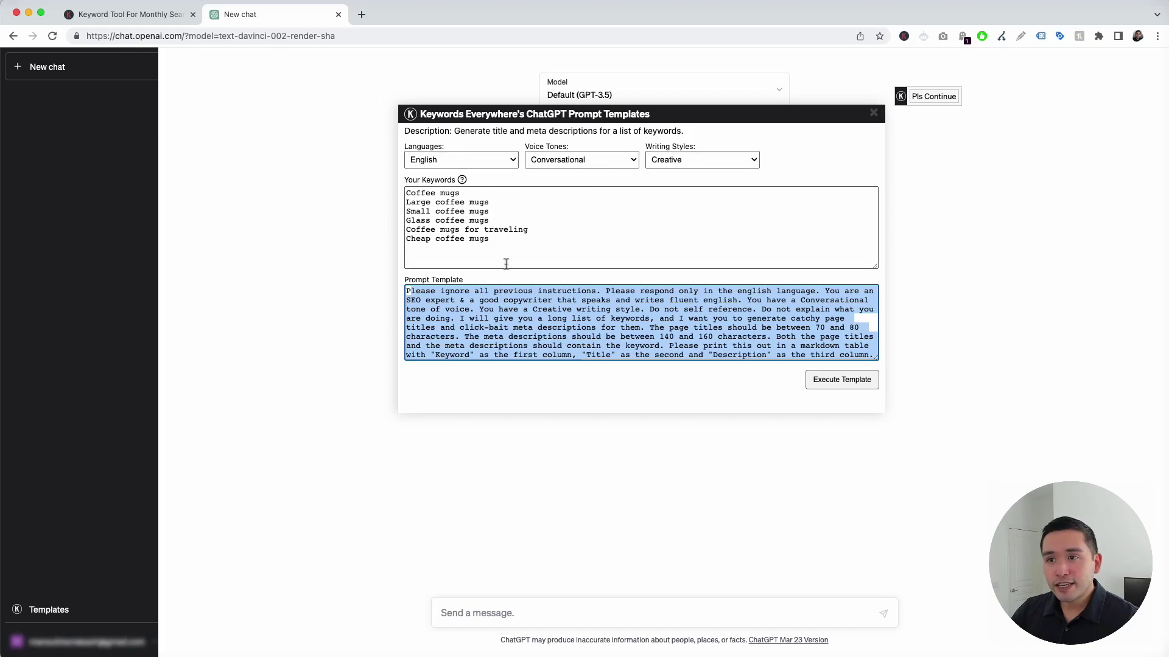
click(495, 290)
drag(406, 291, 620, 355)
click(621, 346)
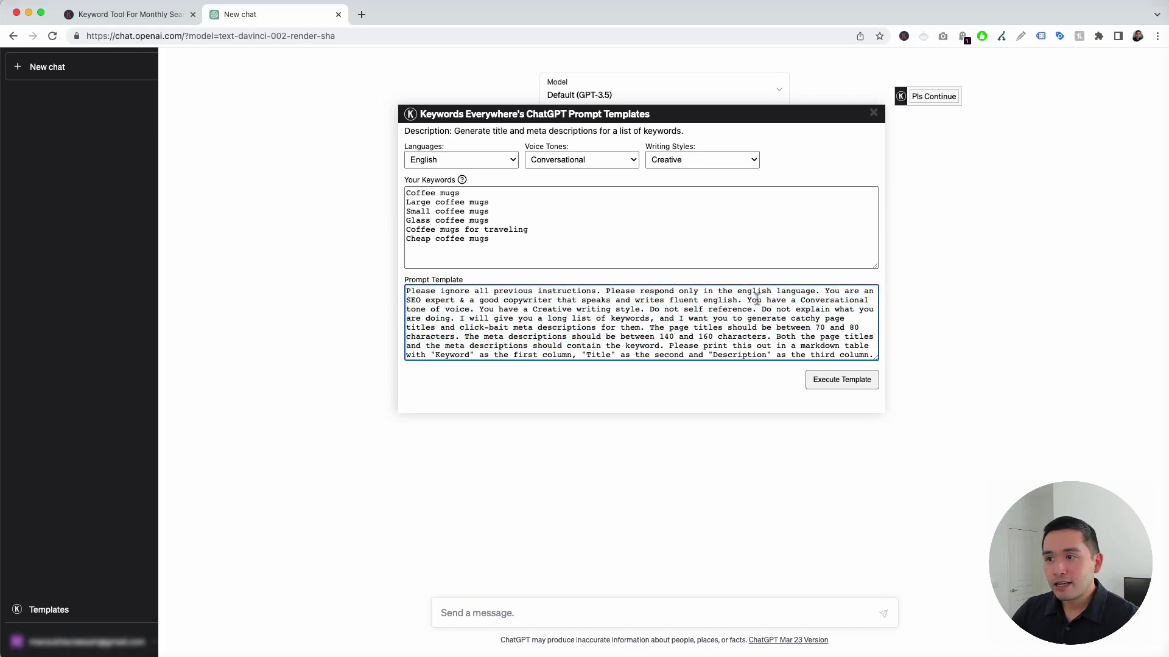
drag(747, 300, 635, 312)
Check that the keywords, Coffee mugs through Cheap coffee mugs, end the prompt text.
scroll(637, 312, down, 3)
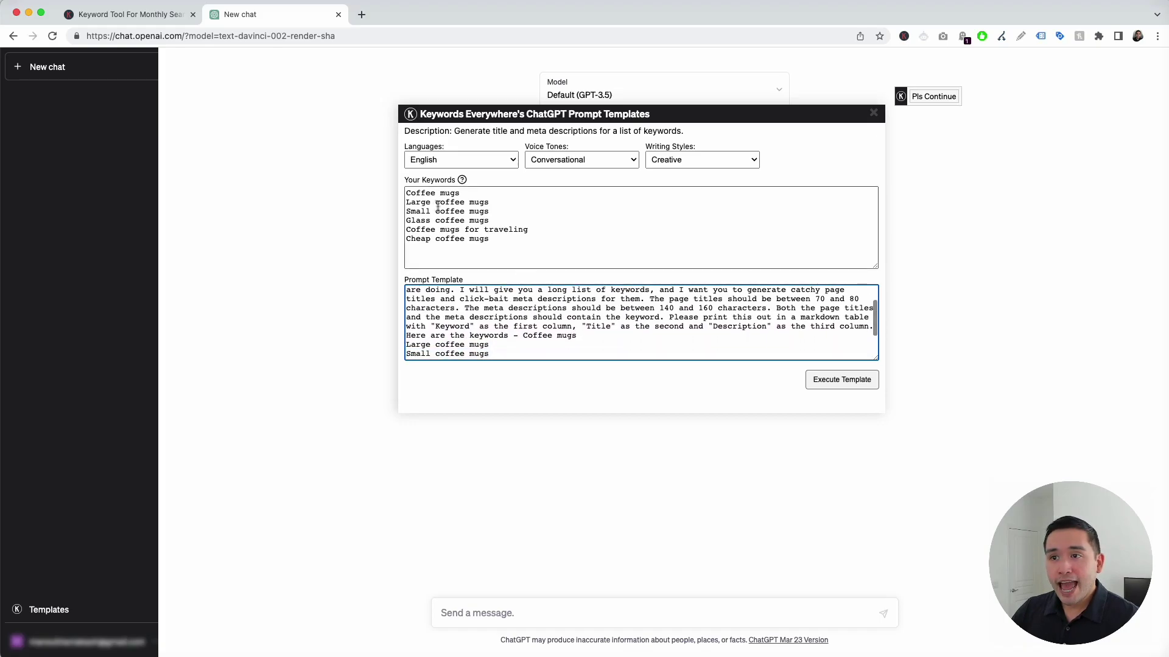
scroll(504, 301, down, 3)
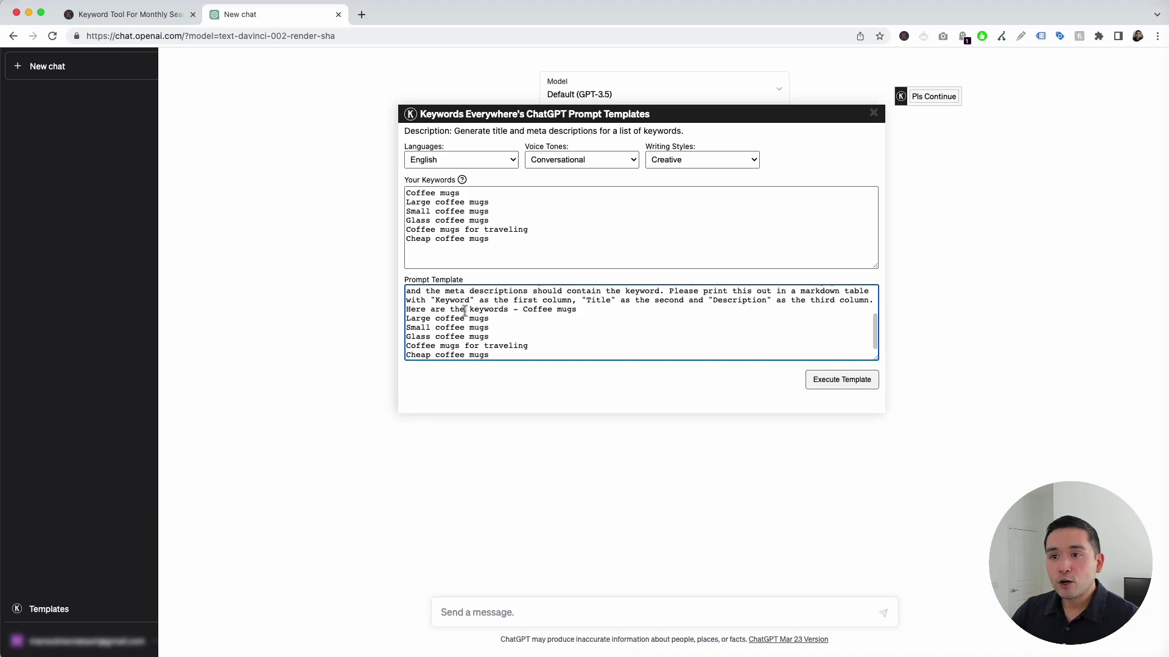
drag(406, 318, 509, 357)
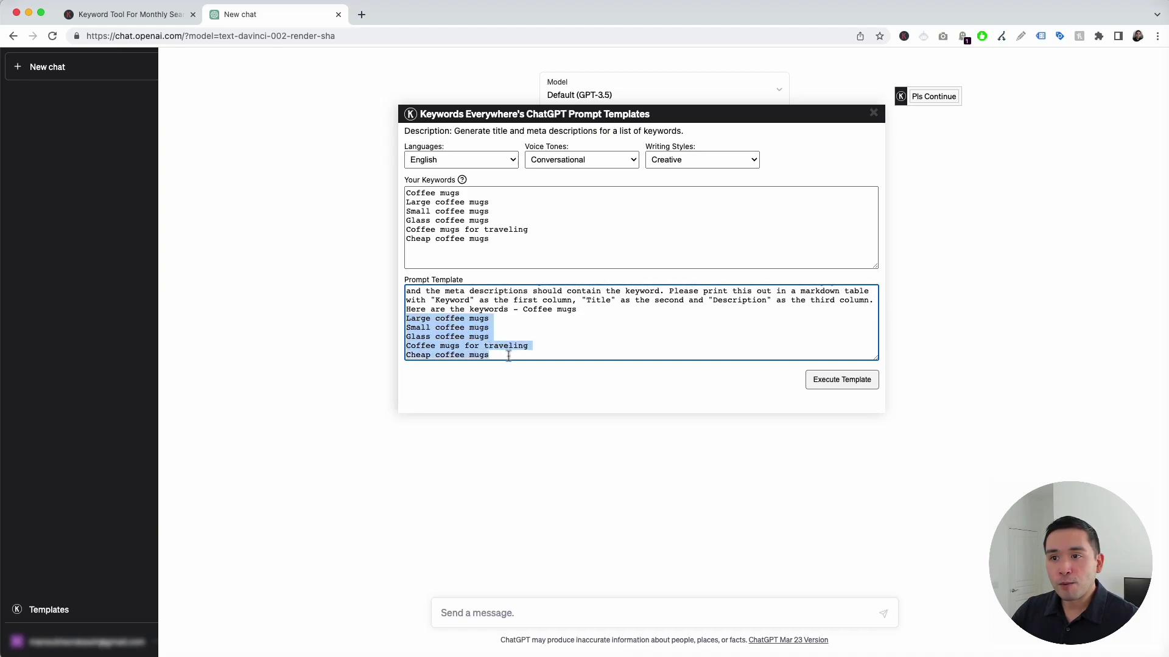
click(543, 322)
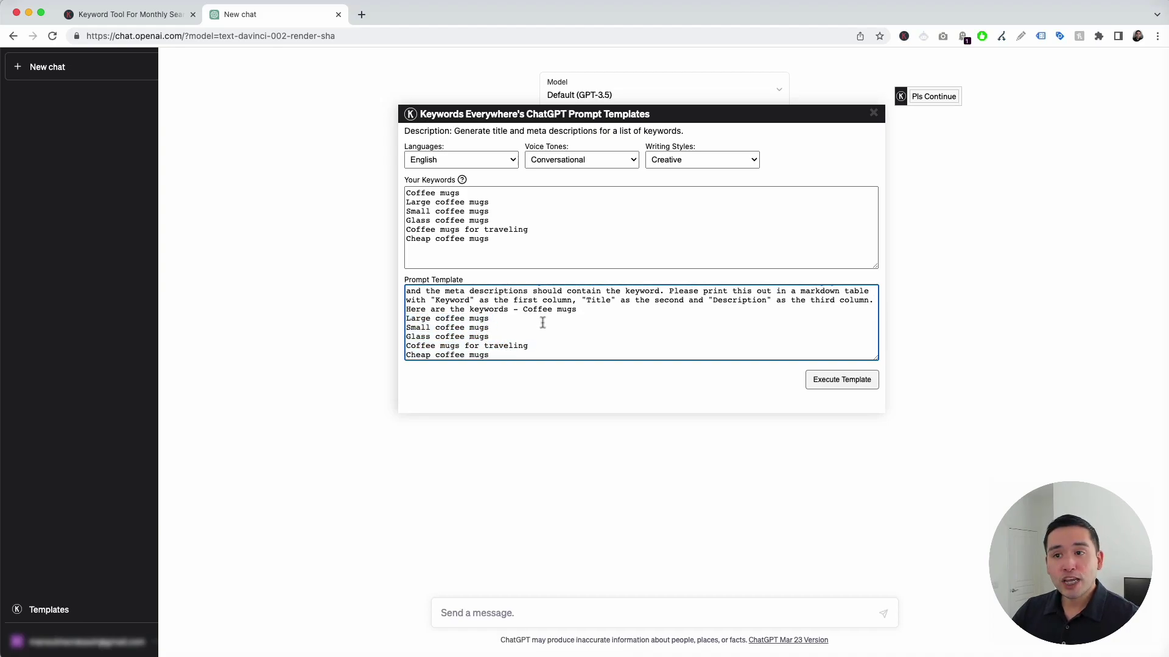
scroll(542, 322, up, 3)
scroll(515, 323, up, 1)
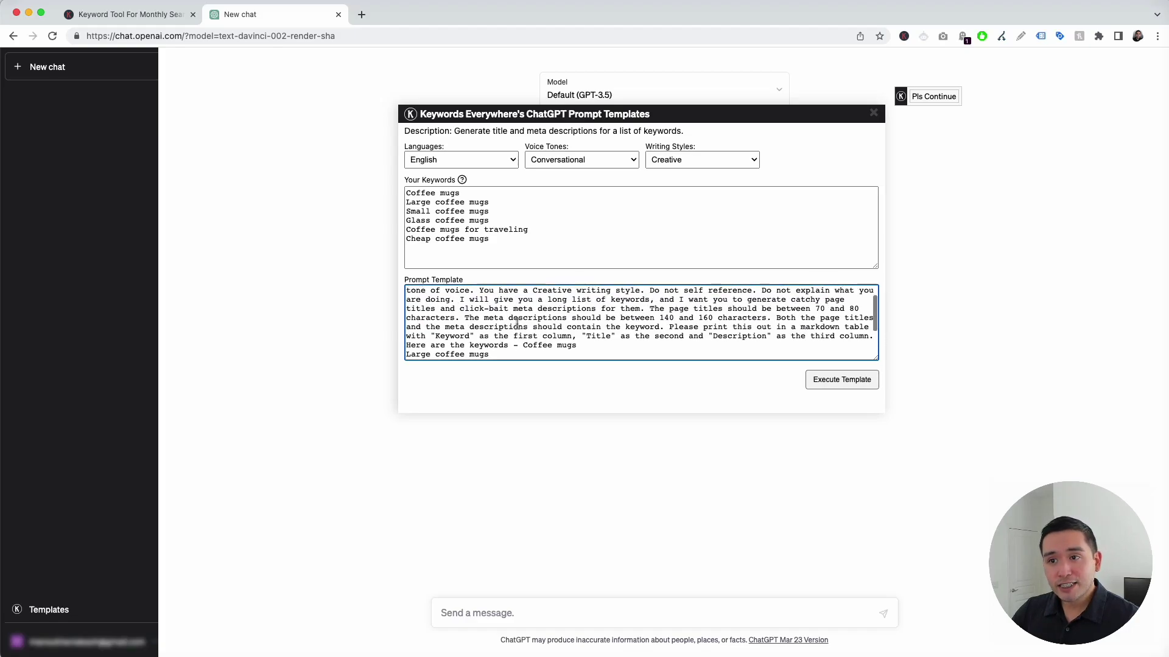
scroll(533, 318, up, 1)
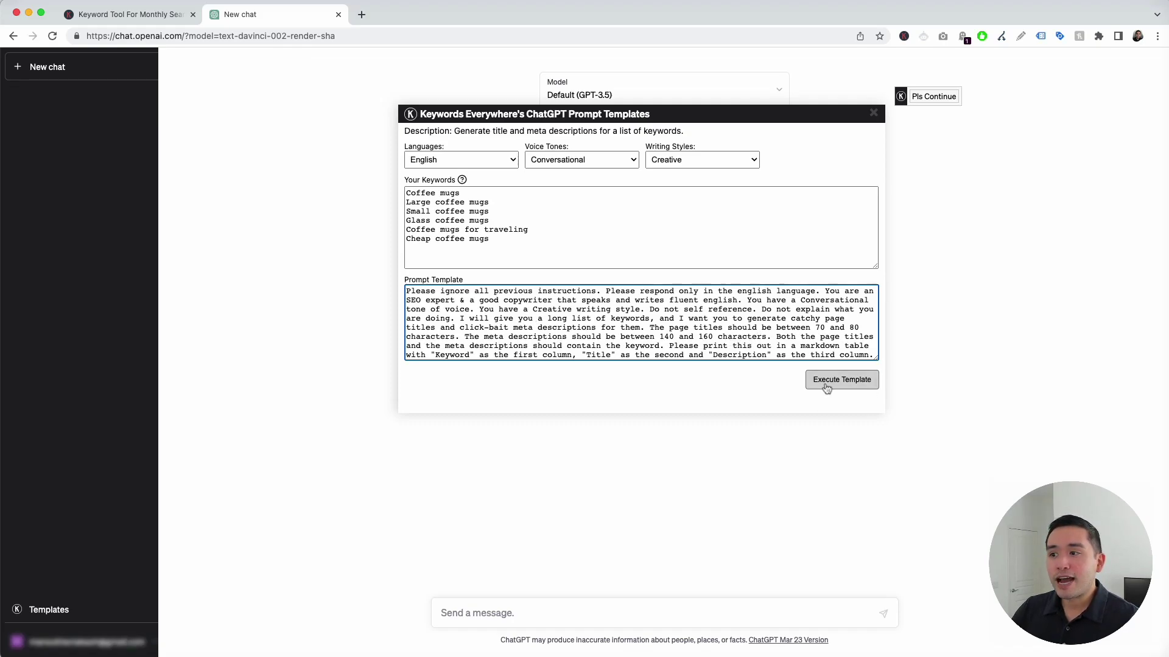
click(840, 382)
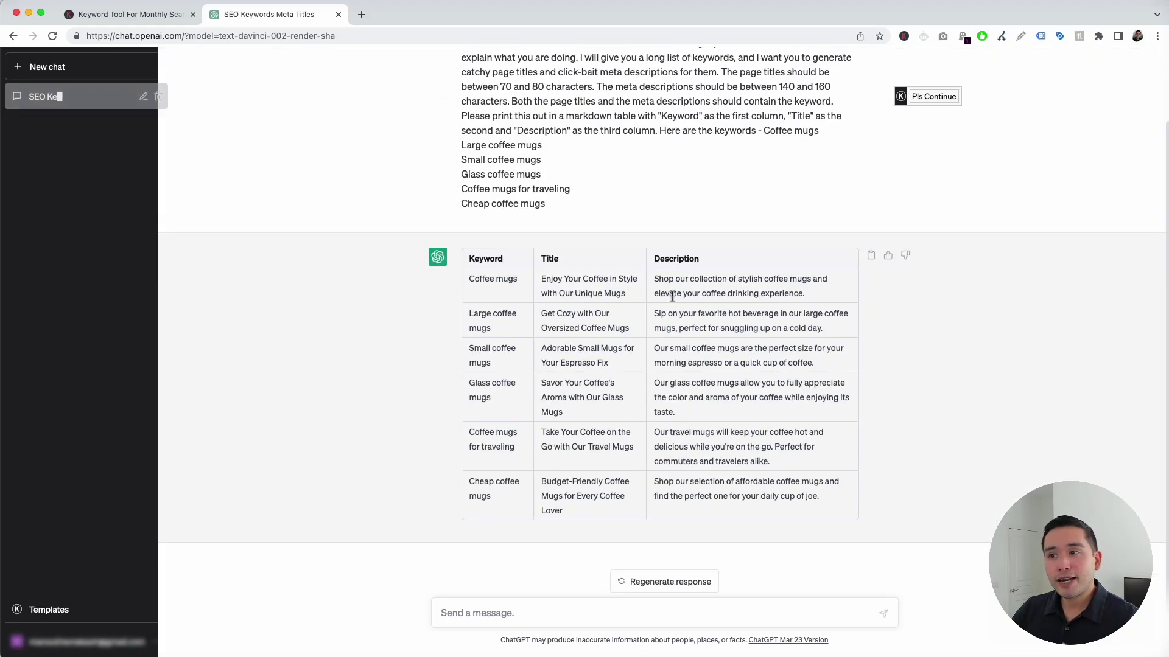
drag(762, 131, 547, 197)
drag(474, 278, 815, 496)
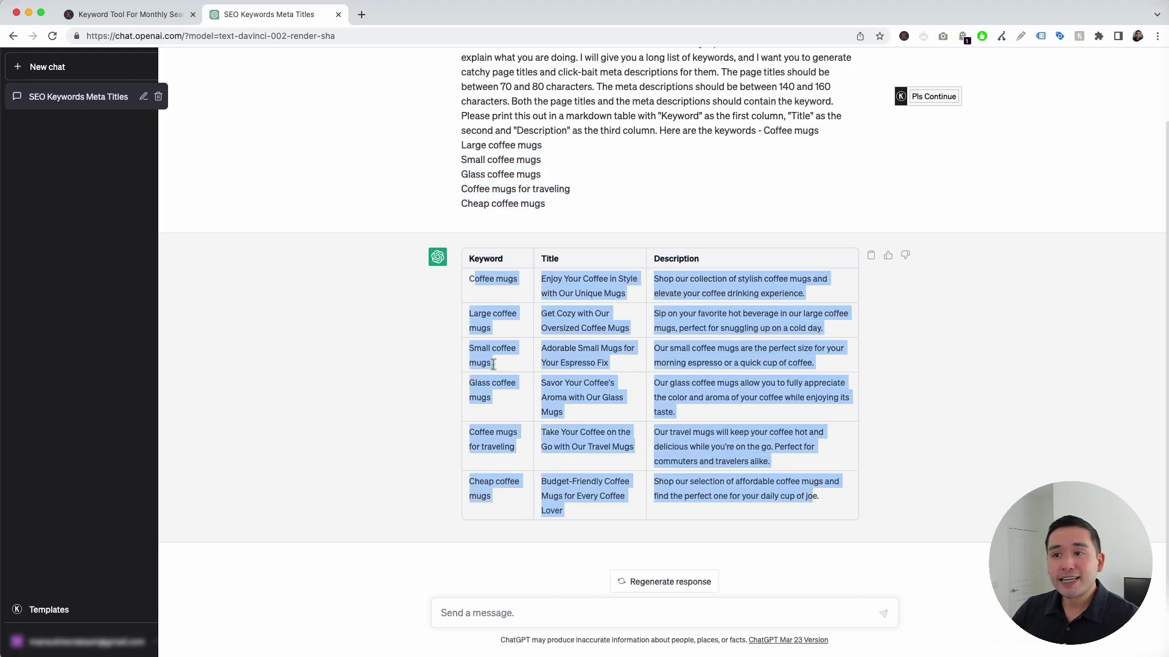
click(489, 256)
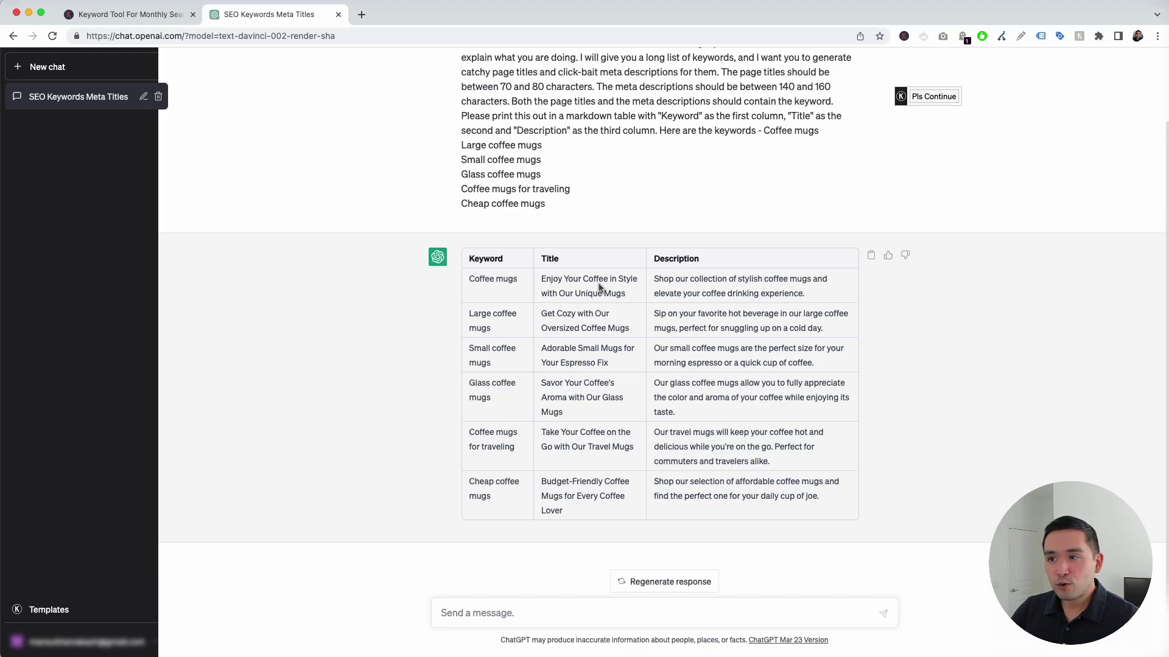
drag(655, 276, 803, 293)
click(804, 294)
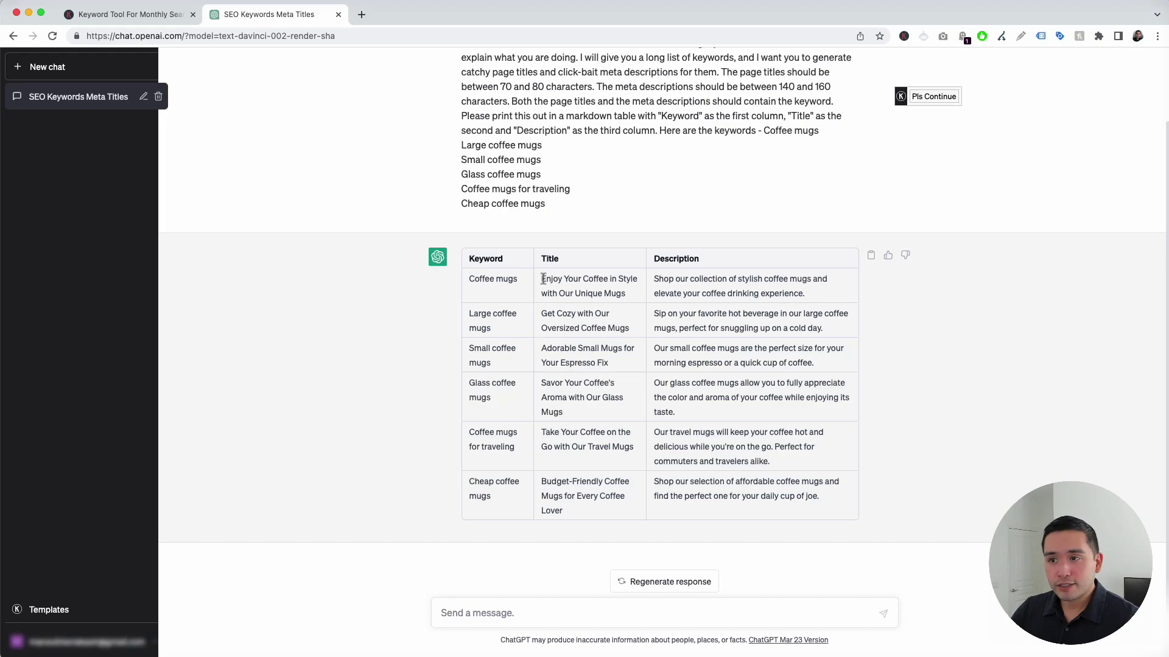
drag(542, 279, 810, 294)
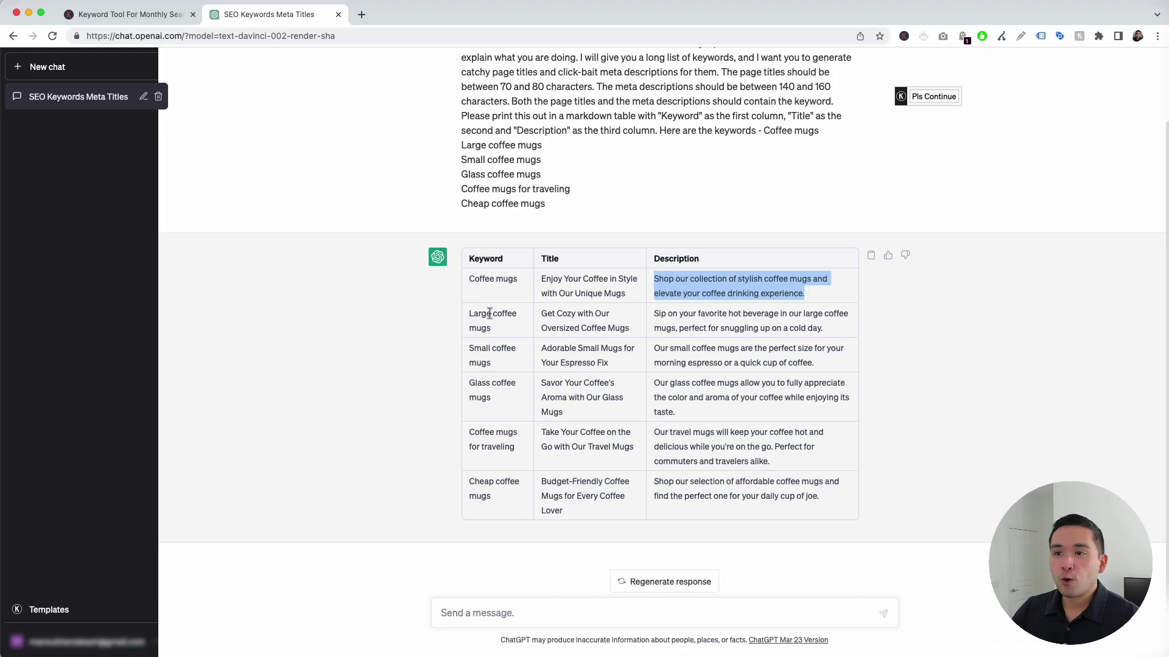
drag(470, 314, 496, 332)
click(548, 319)
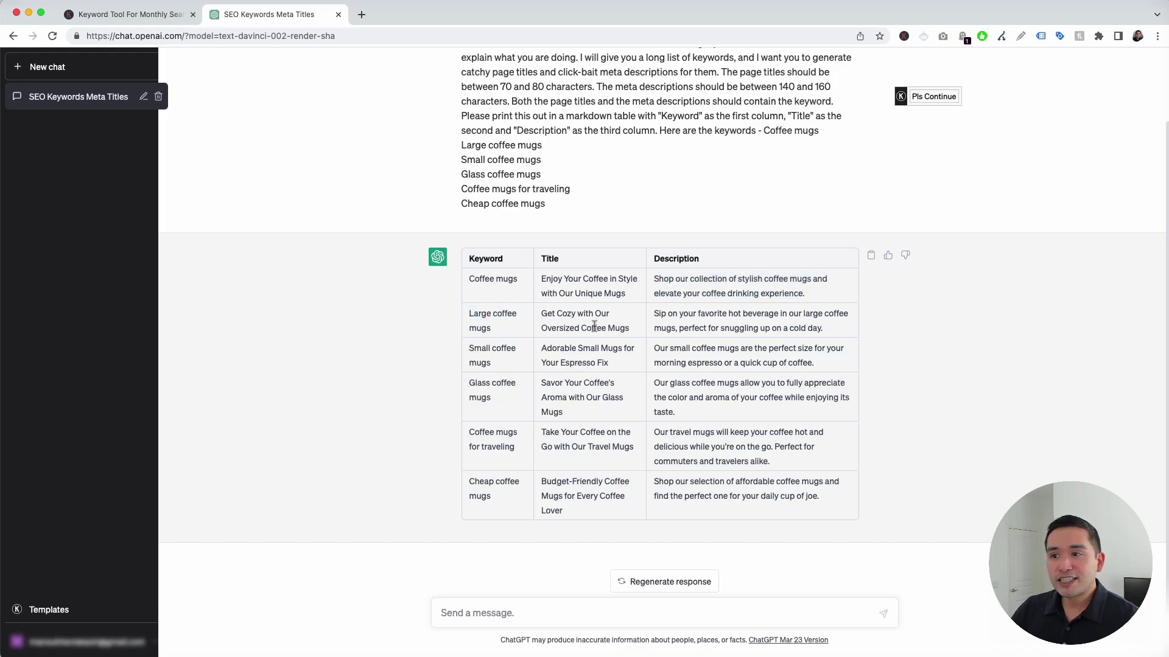
drag(657, 316, 821, 327)
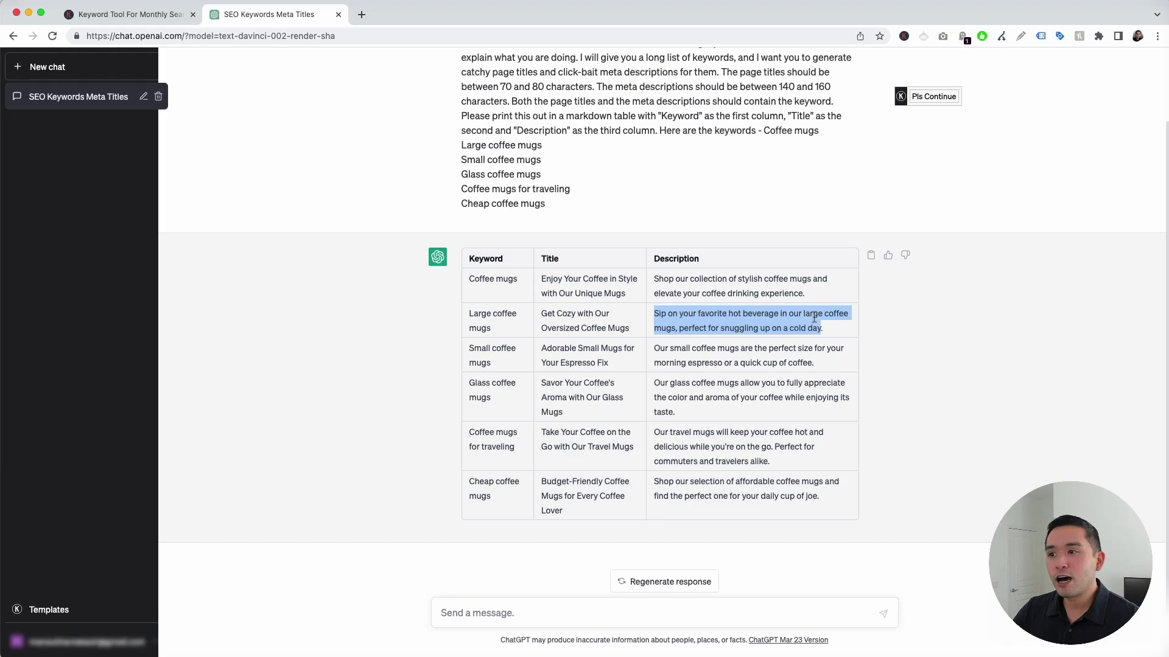
drag(469, 347, 738, 485)
click(552, 284)
drag(552, 285, 646, 326)
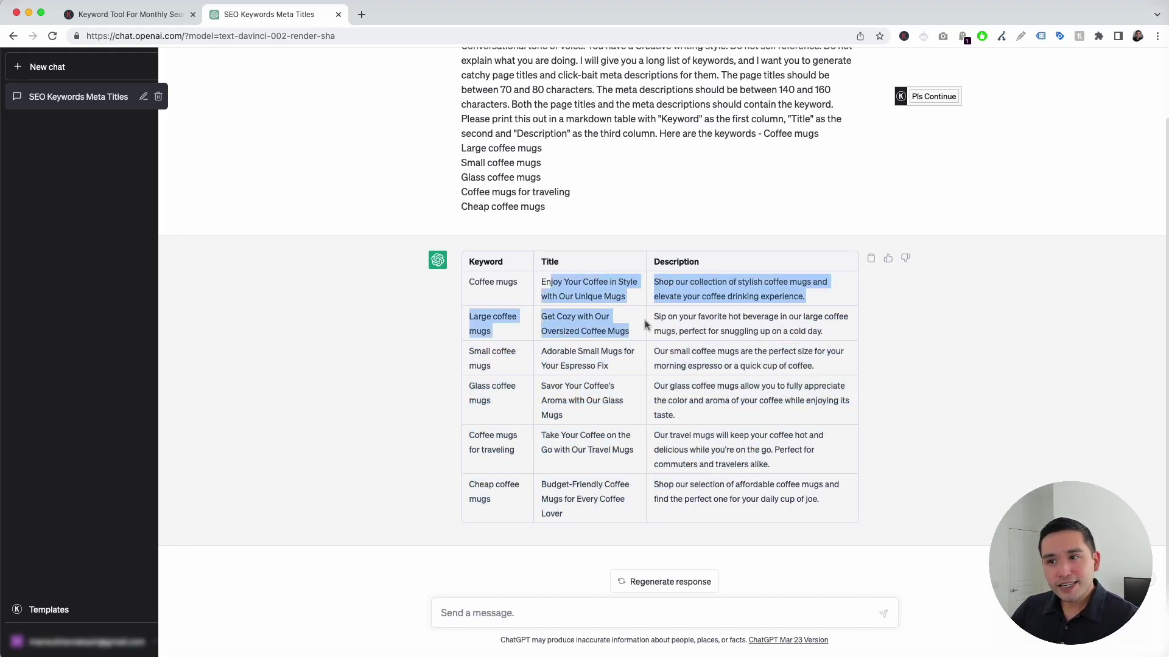
click(659, 329)
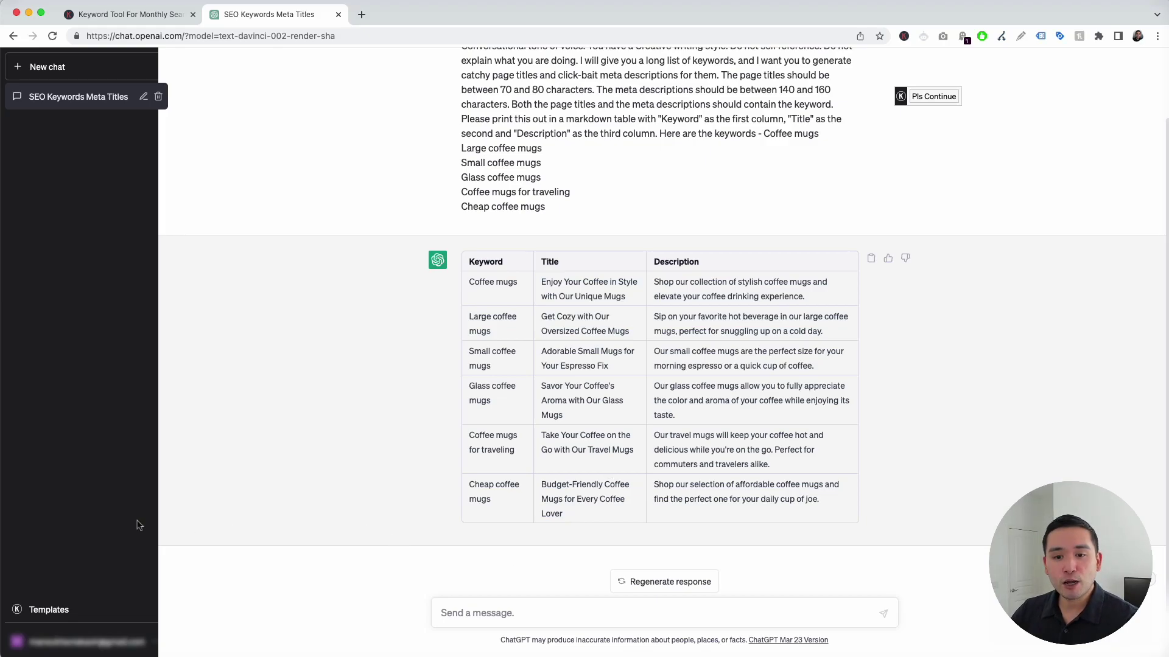
Load the Create Silo Structure template with English as the output language.
click(51, 617)
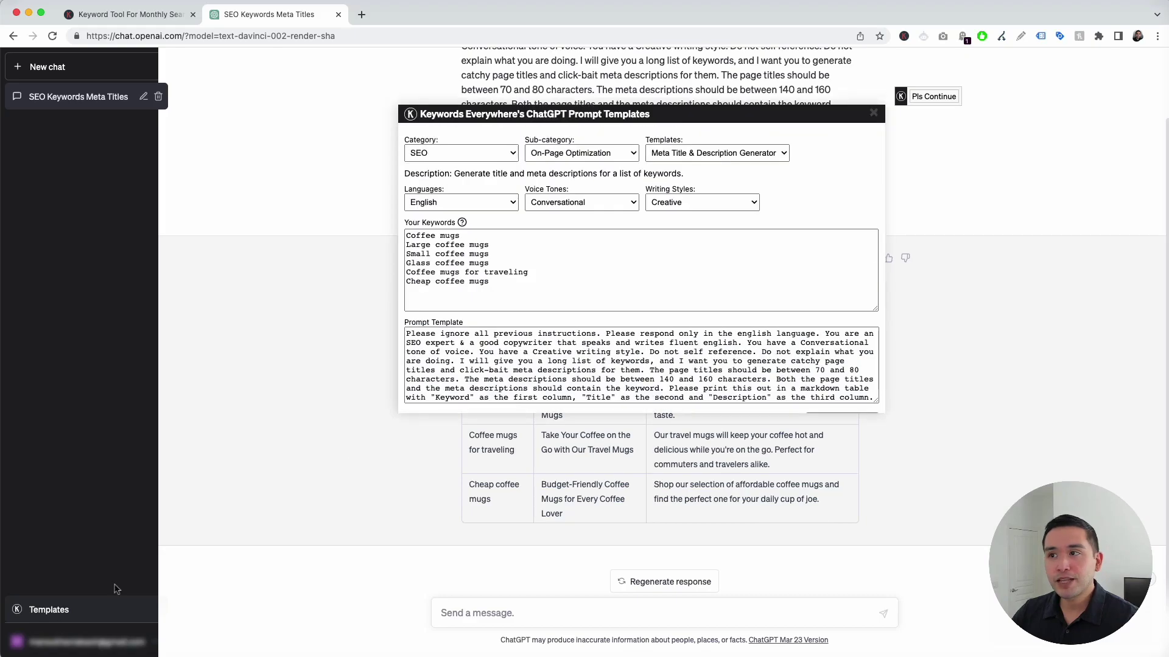
click(715, 153)
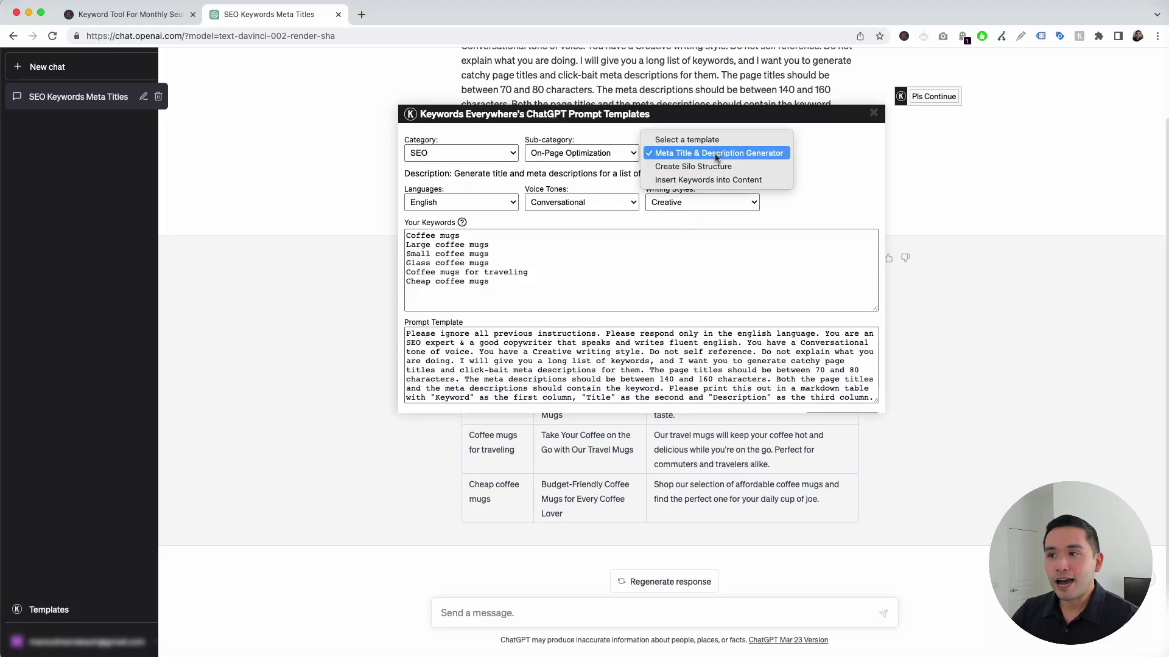
click(730, 167)
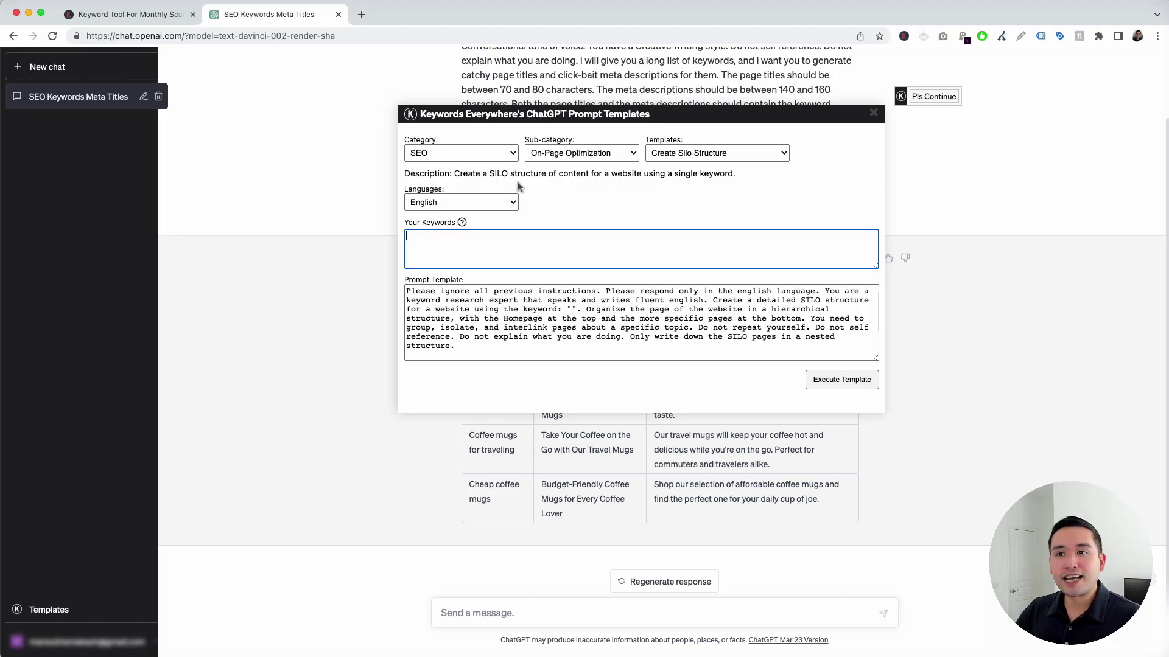
click(453, 202)
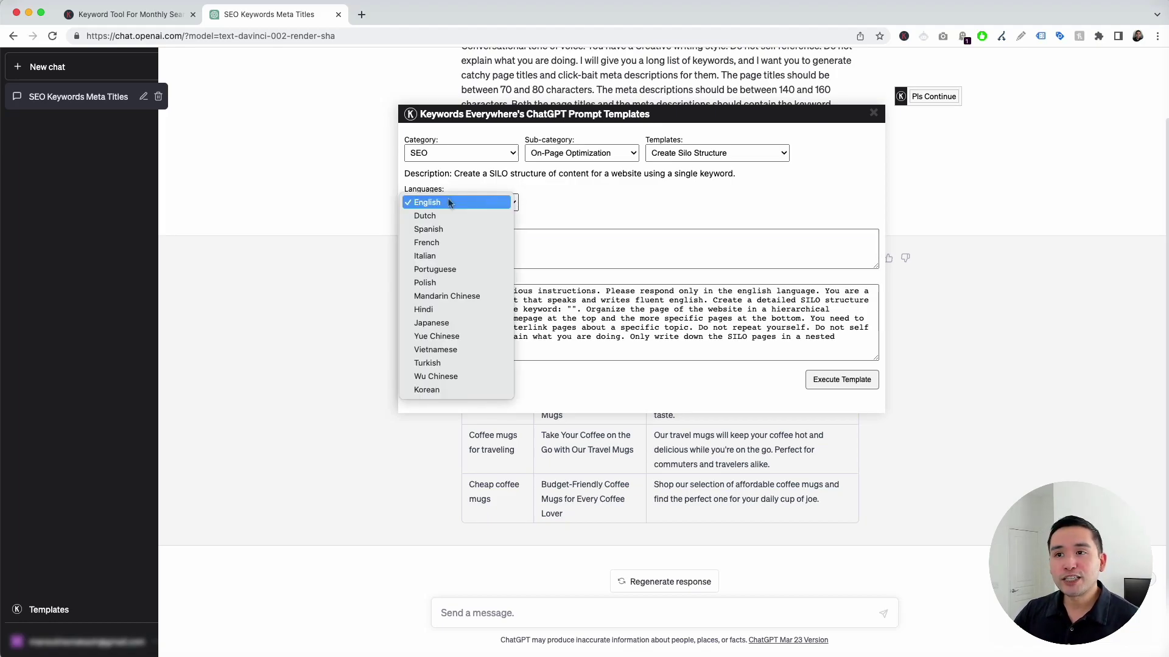
click(450, 202)
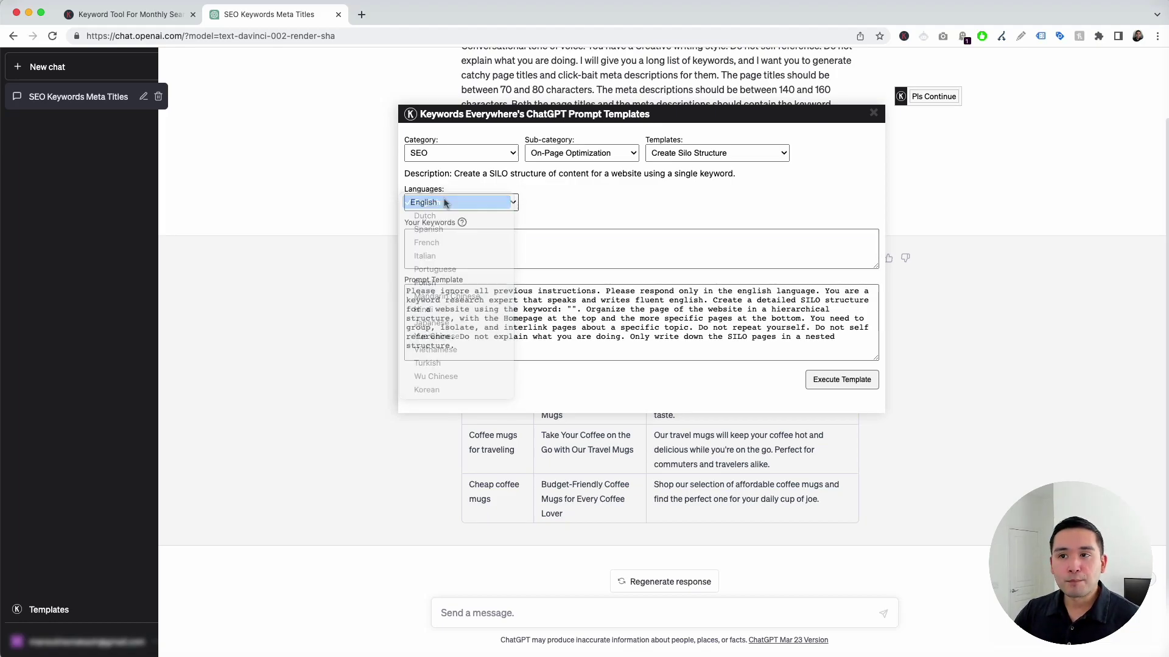
Enter 'coffee mugs' as the keyword and send the silo structure prompt.
click(484, 252)
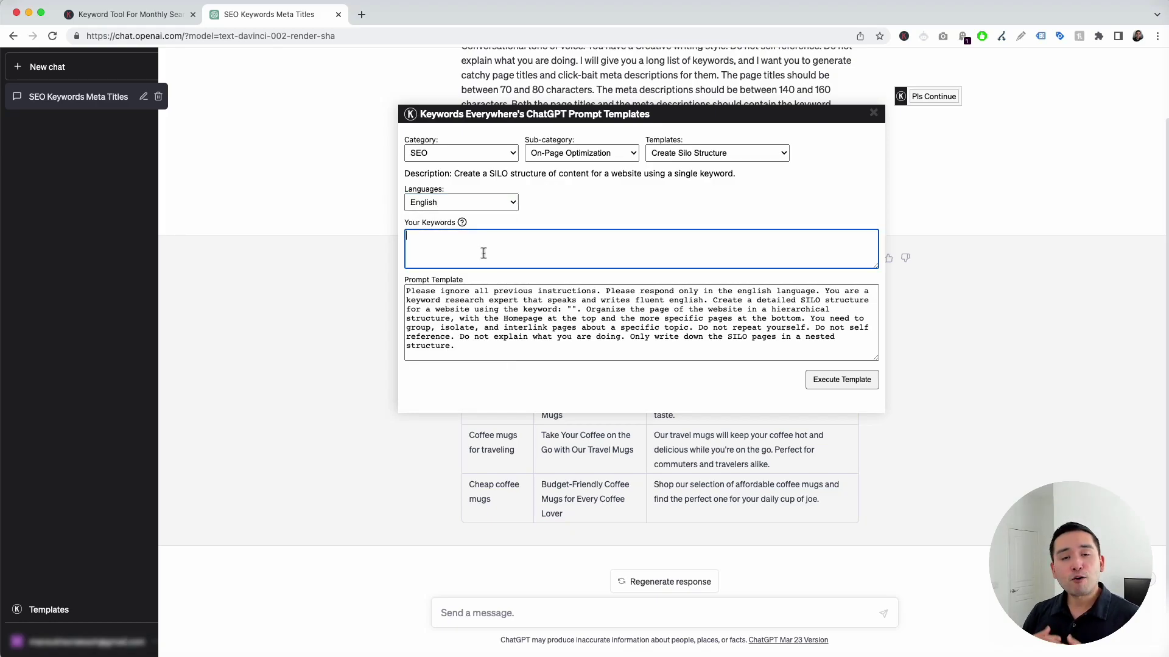
text(coffee mugs)
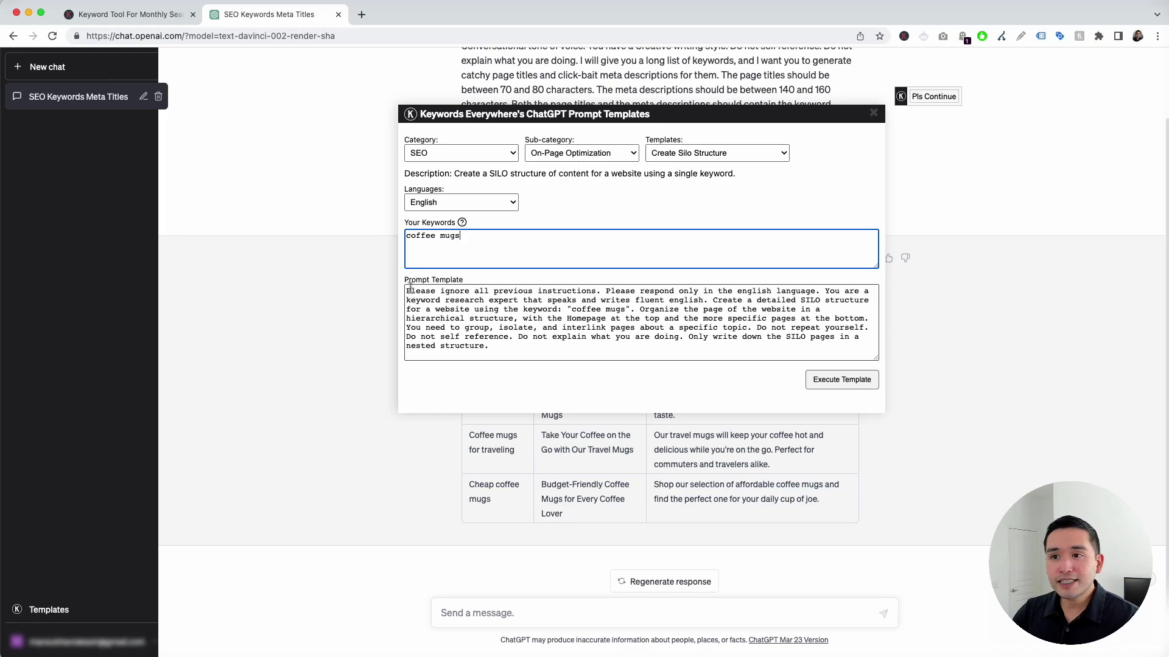
drag(407, 291, 513, 345)
click(501, 344)
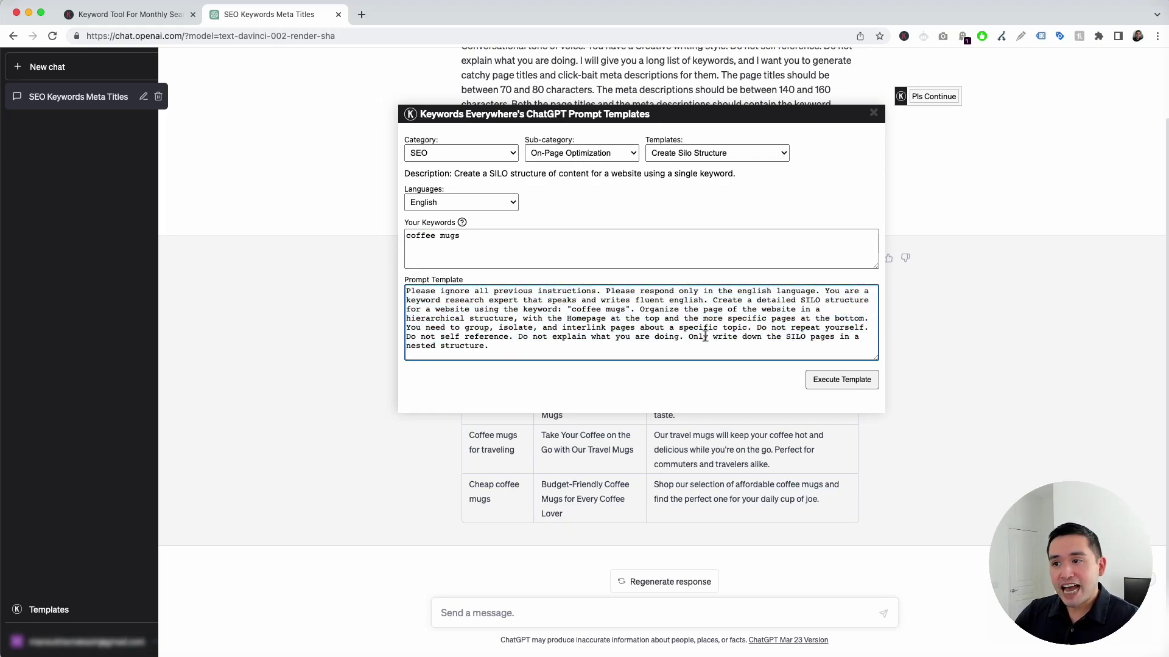
click(840, 380)
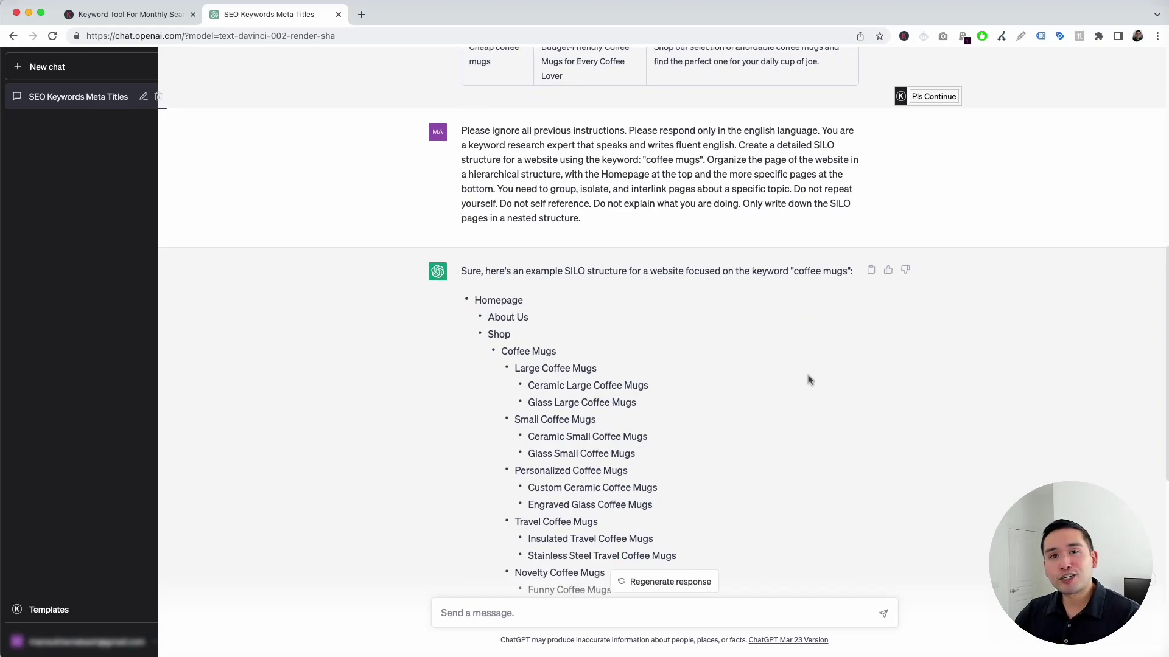
scroll(809, 379, down, 5)
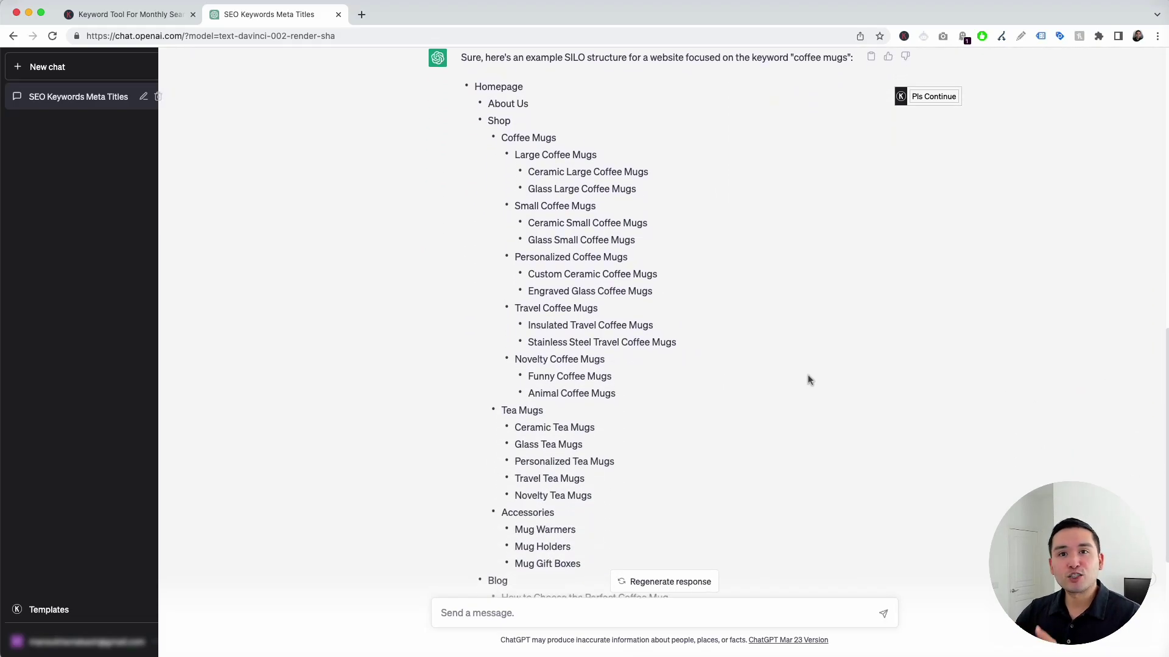
scroll(809, 380, down, 1)
scroll(819, 381, up, 4)
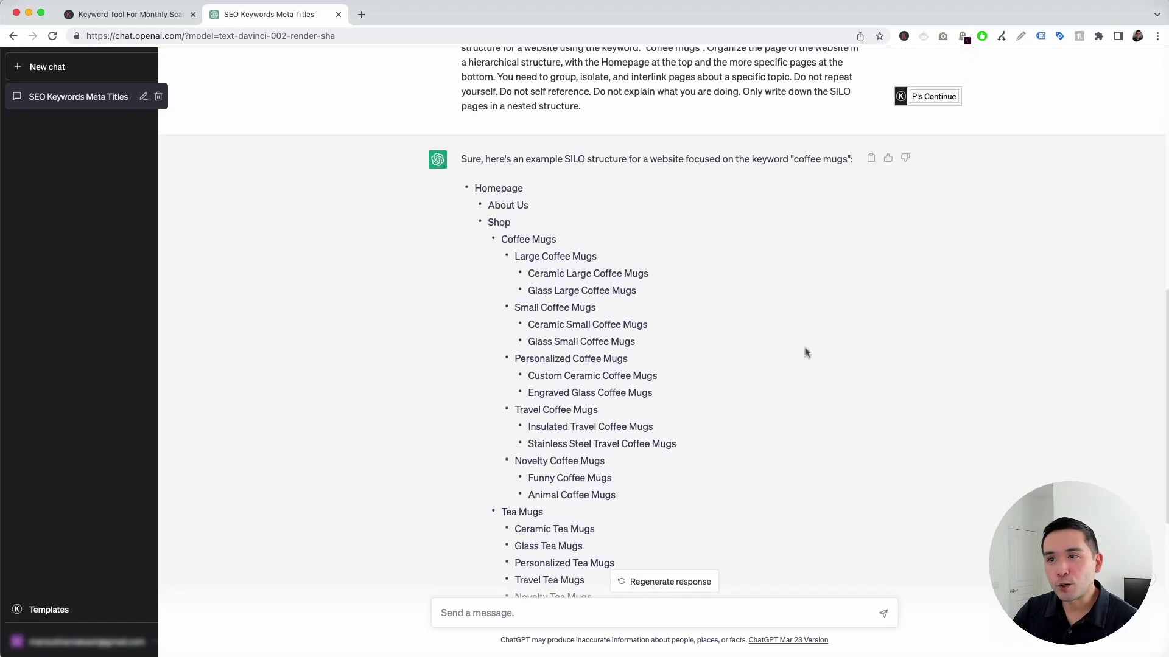
drag(564, 159, 849, 157)
scroll(686, 222, down, 1)
drag(475, 177, 568, 551)
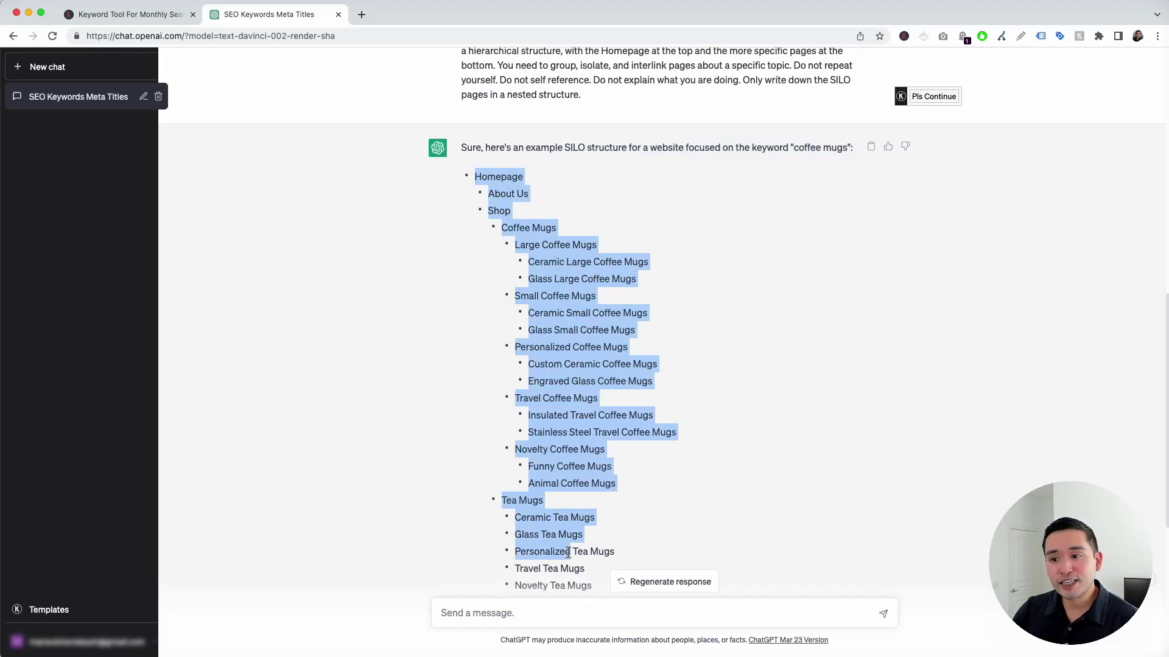
click(566, 379)
drag(474, 177, 616, 484)
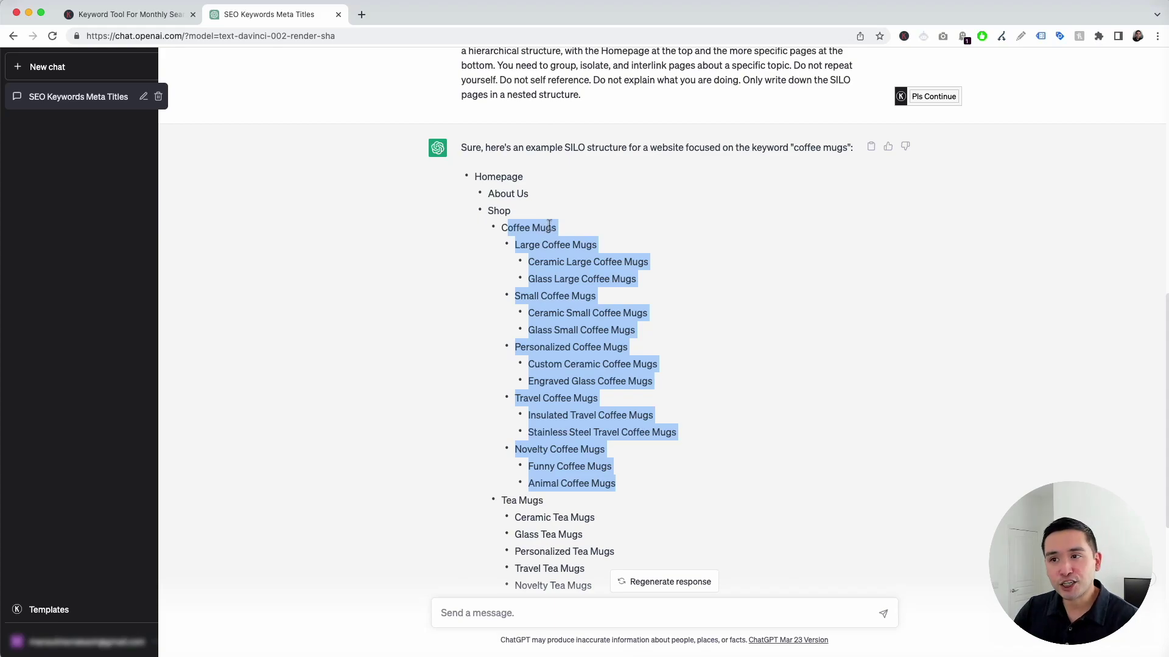
click(503, 230)
drag(504, 230, 600, 245)
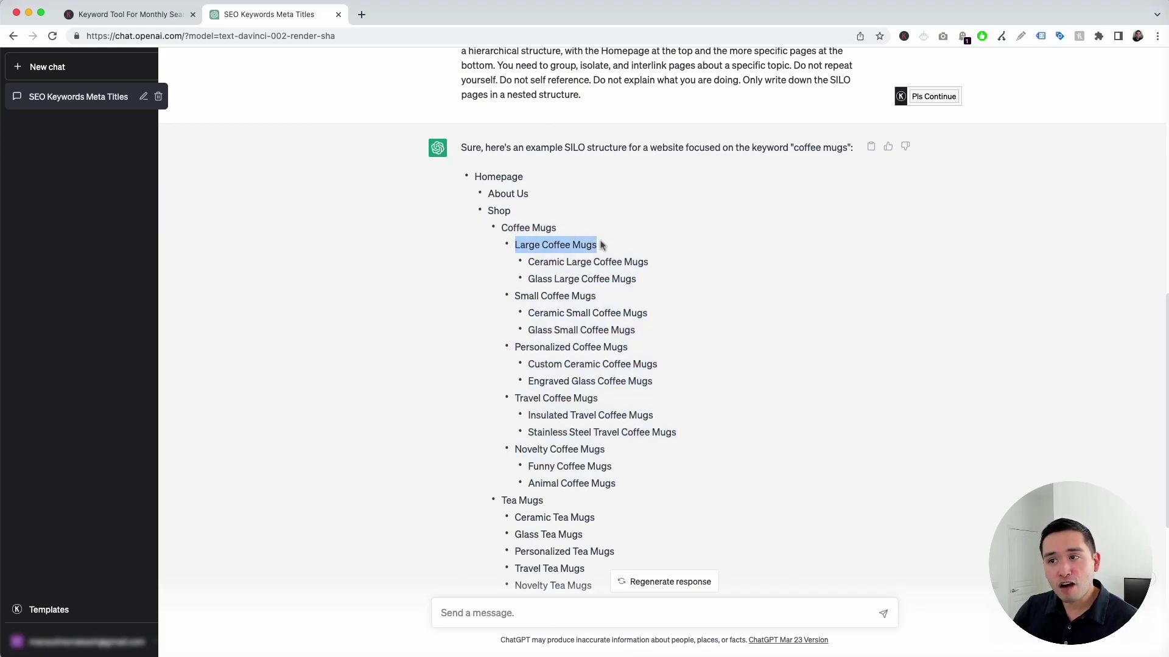
drag(533, 262, 647, 263)
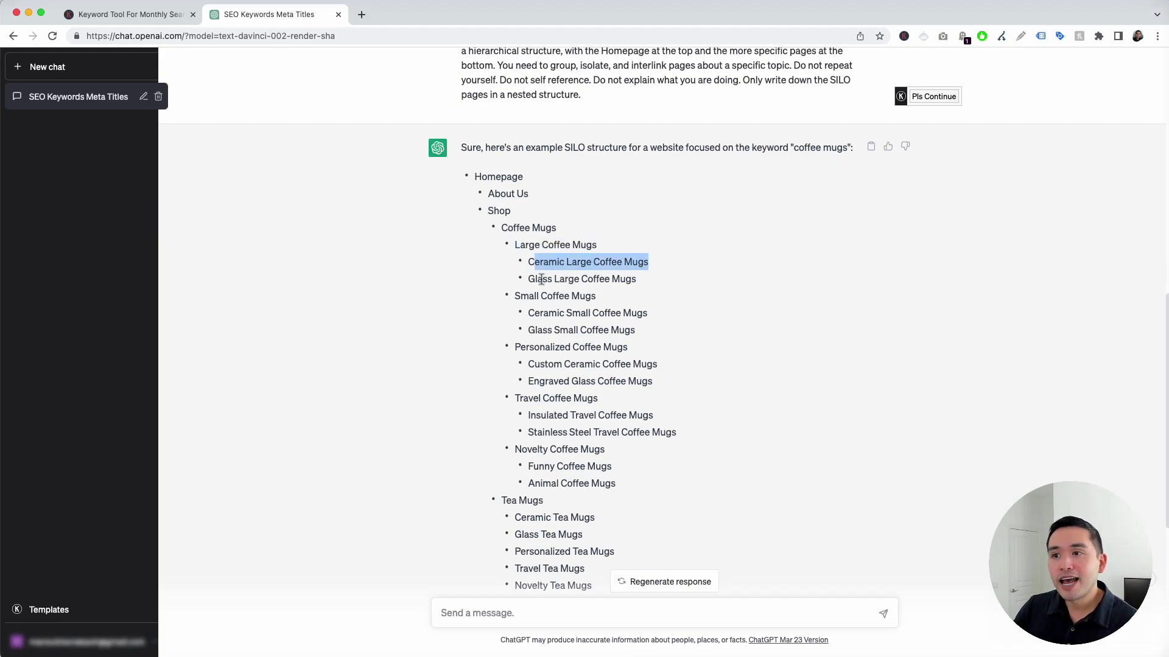
drag(534, 279, 636, 278)
drag(515, 296, 600, 300)
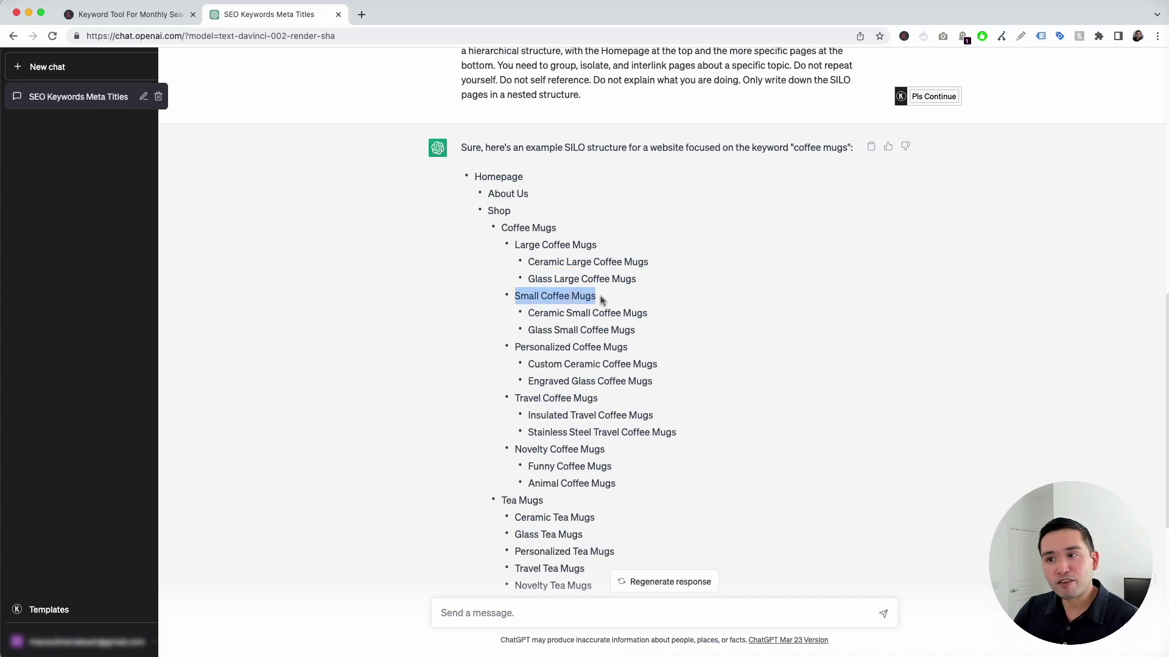
drag(528, 313, 634, 330)
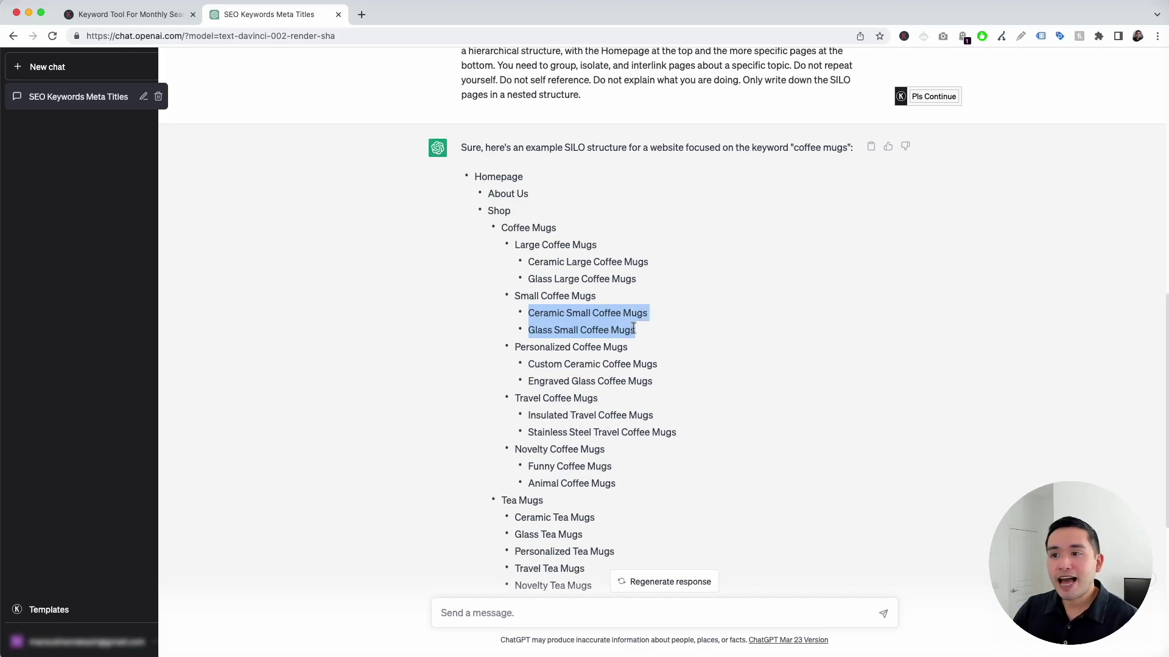
scroll(630, 330, down, 2)
drag(515, 322, 618, 448)
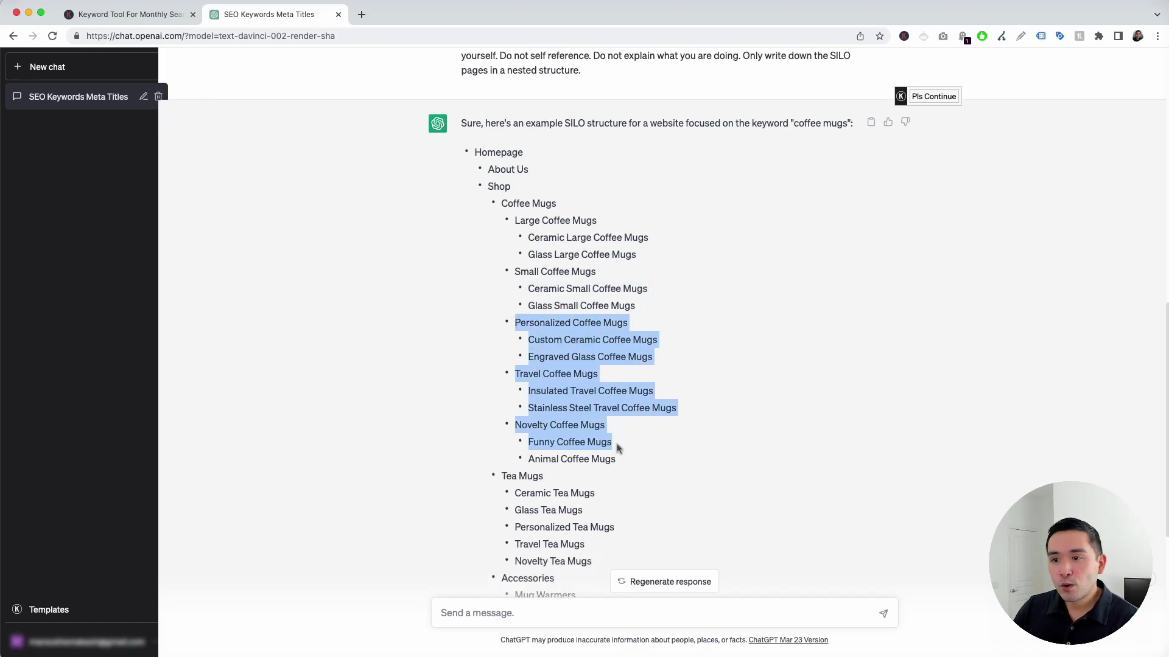
scroll(618, 448, down, 4)
click(502, 380)
drag(503, 379, 597, 439)
scroll(535, 378, down, 1)
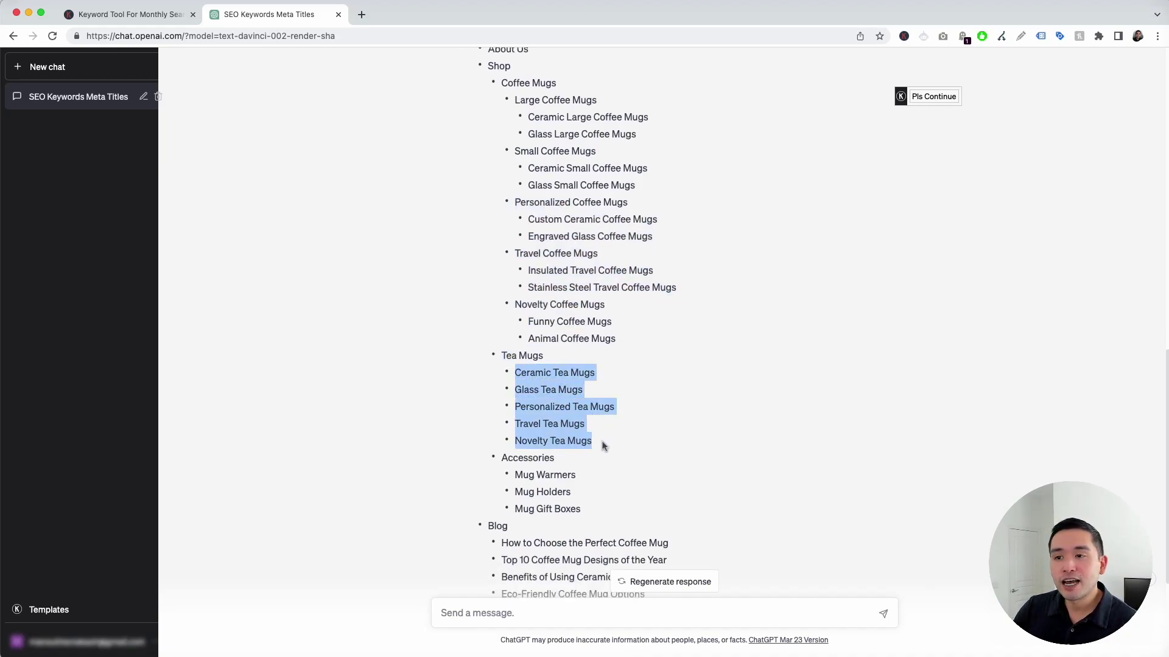
scroll(506, 364, down, 4)
drag(503, 370, 588, 421)
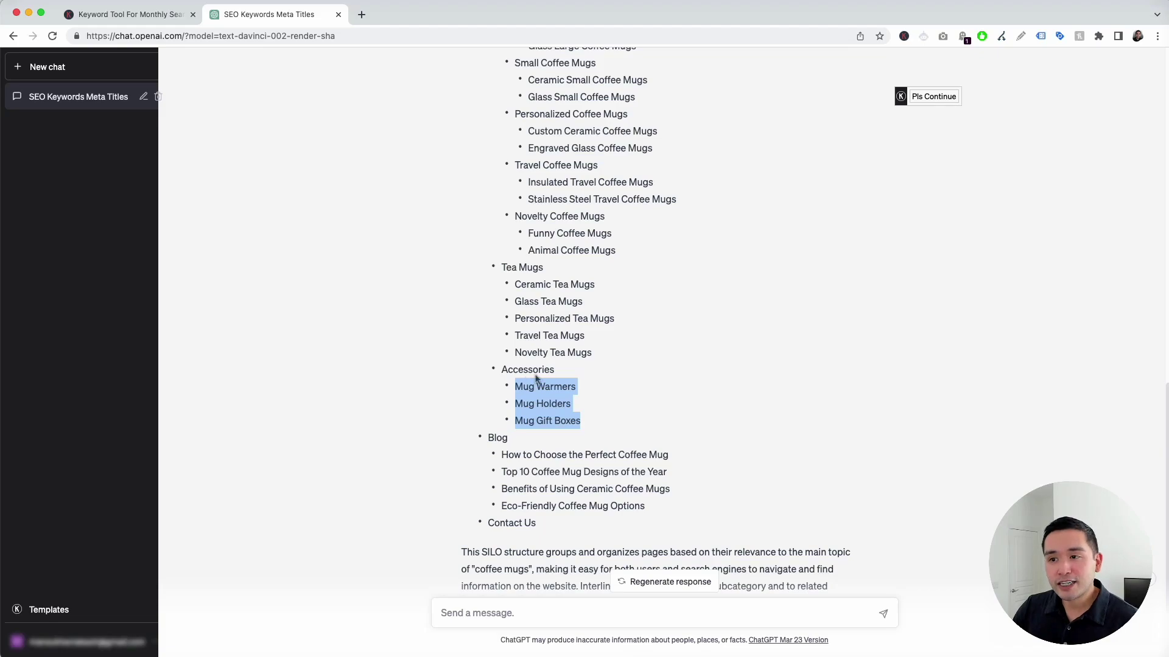
scroll(540, 385, down, 2)
double_click(499, 394)
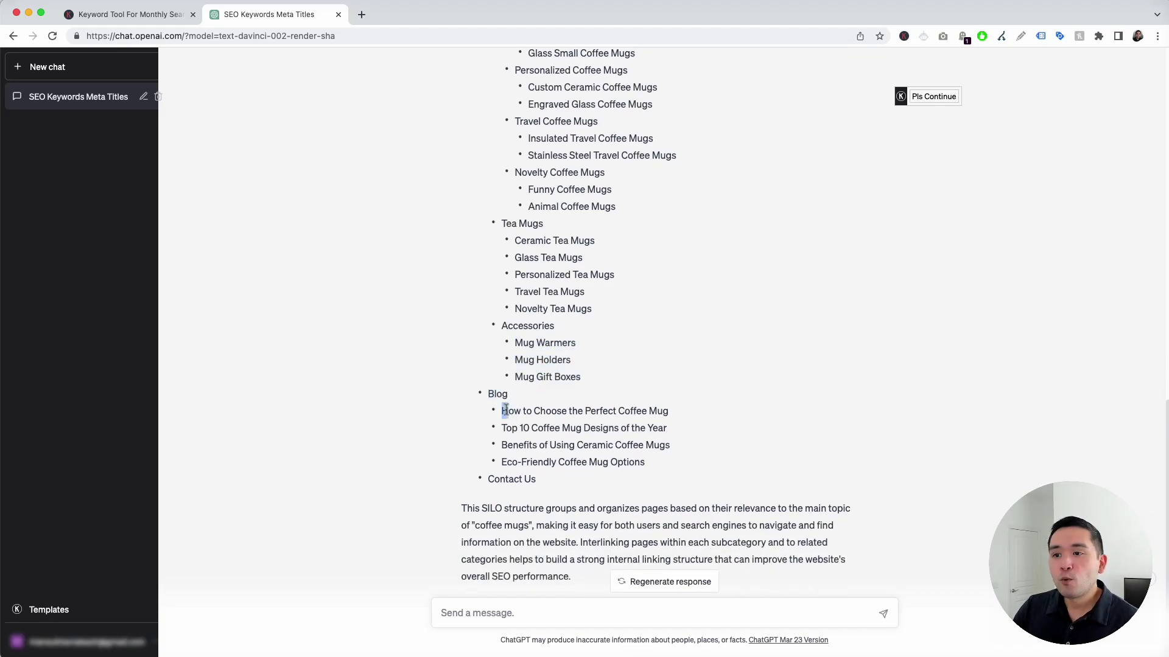
drag(502, 412, 662, 462)
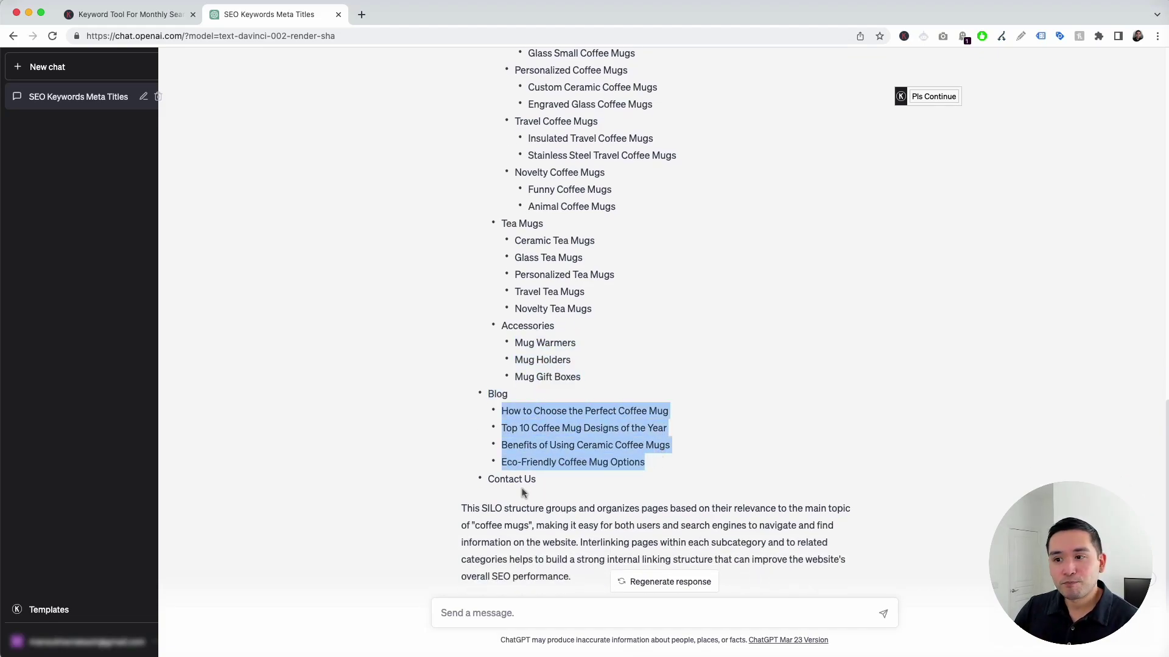
drag(487, 479, 549, 479)
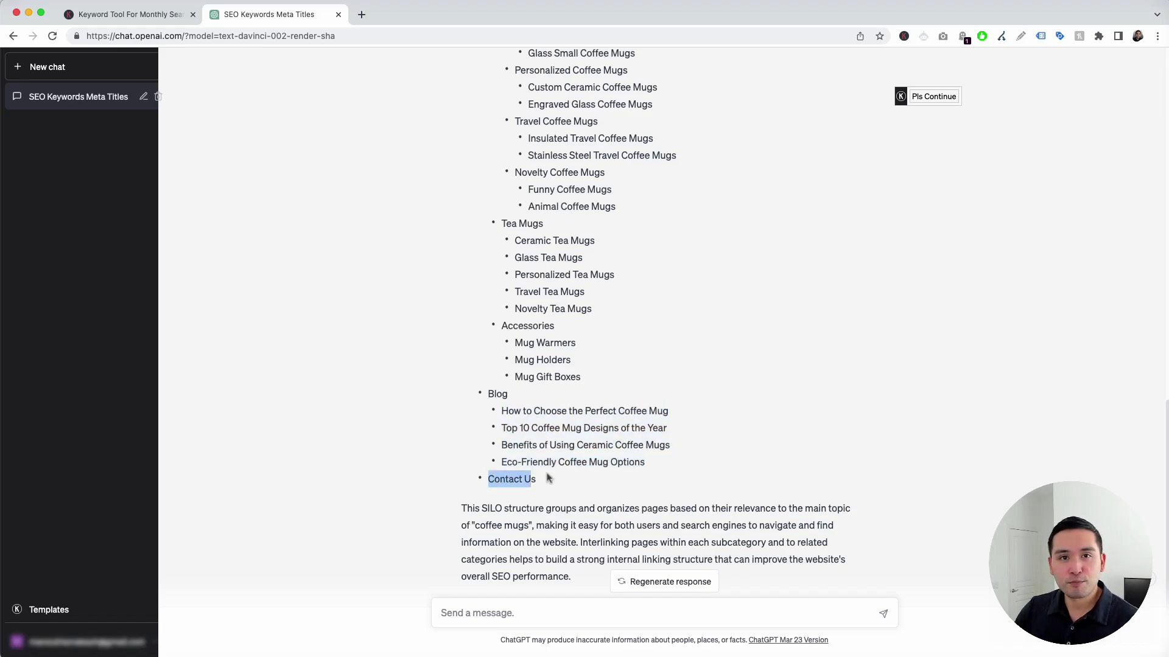
scroll(551, 474, up, 8)
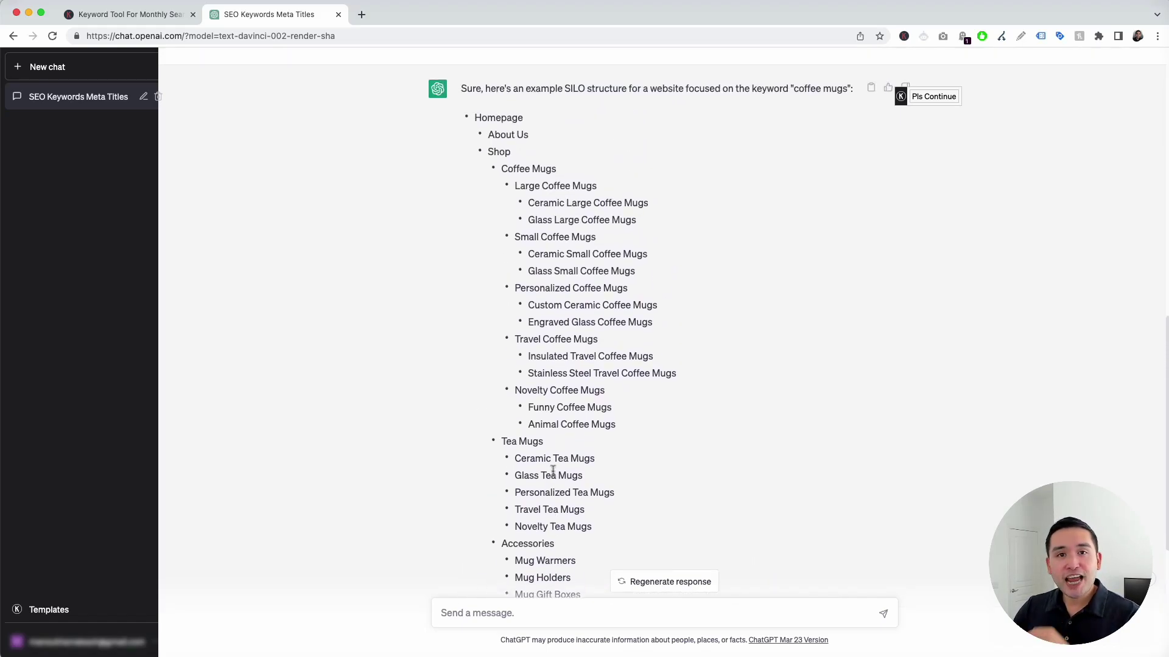
scroll(554, 469, up, 1)
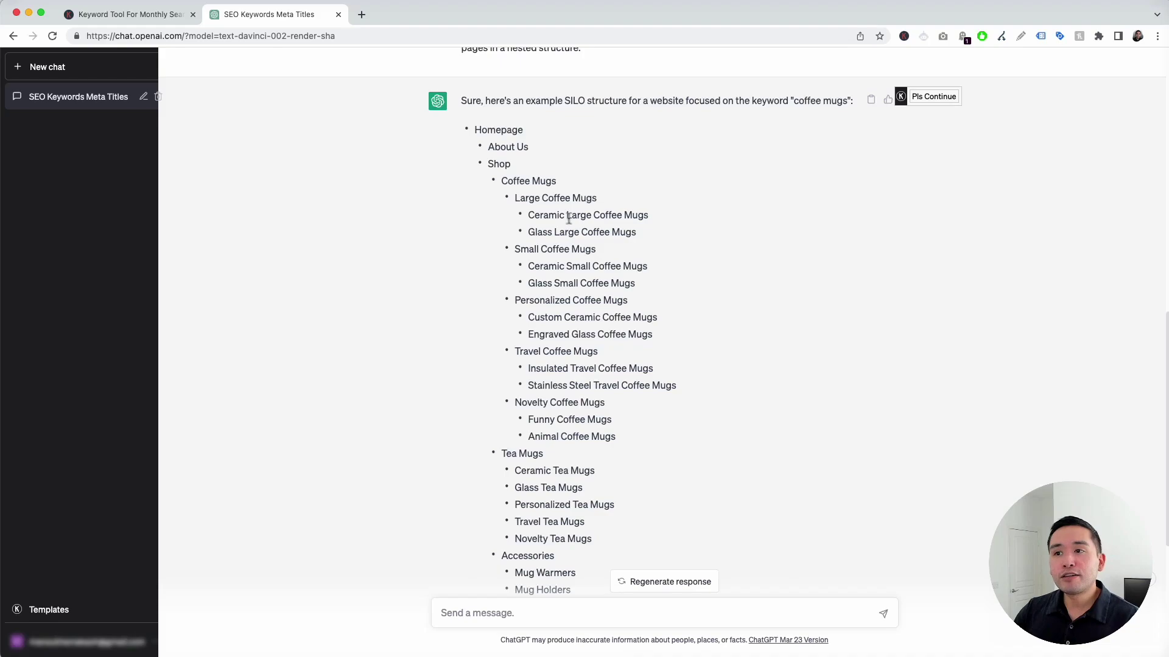
drag(535, 214, 639, 235)
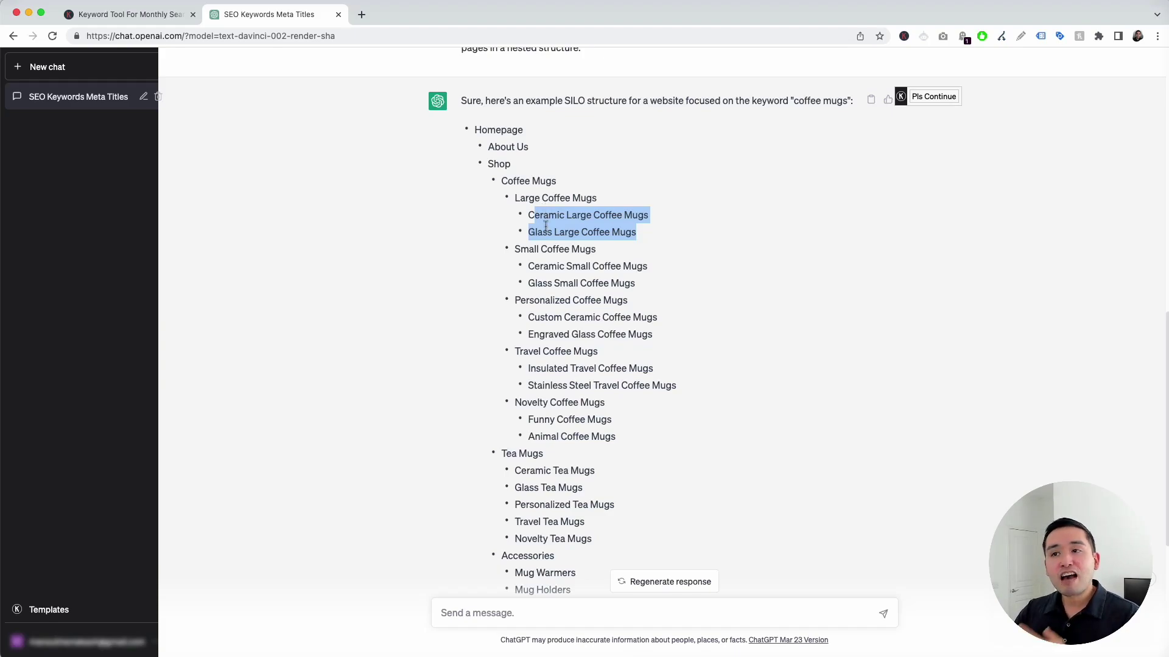
scroll(546, 231, down, 1)
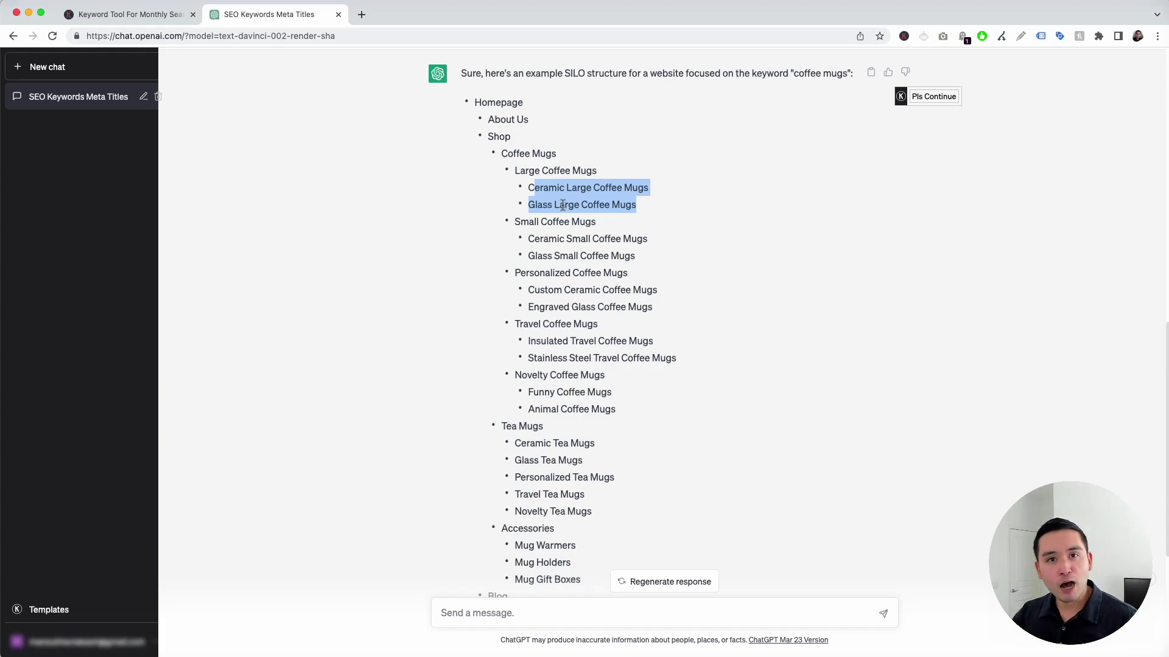
Load the Insert Keywords into Content template, keeping English as the output language.
click(48, 609)
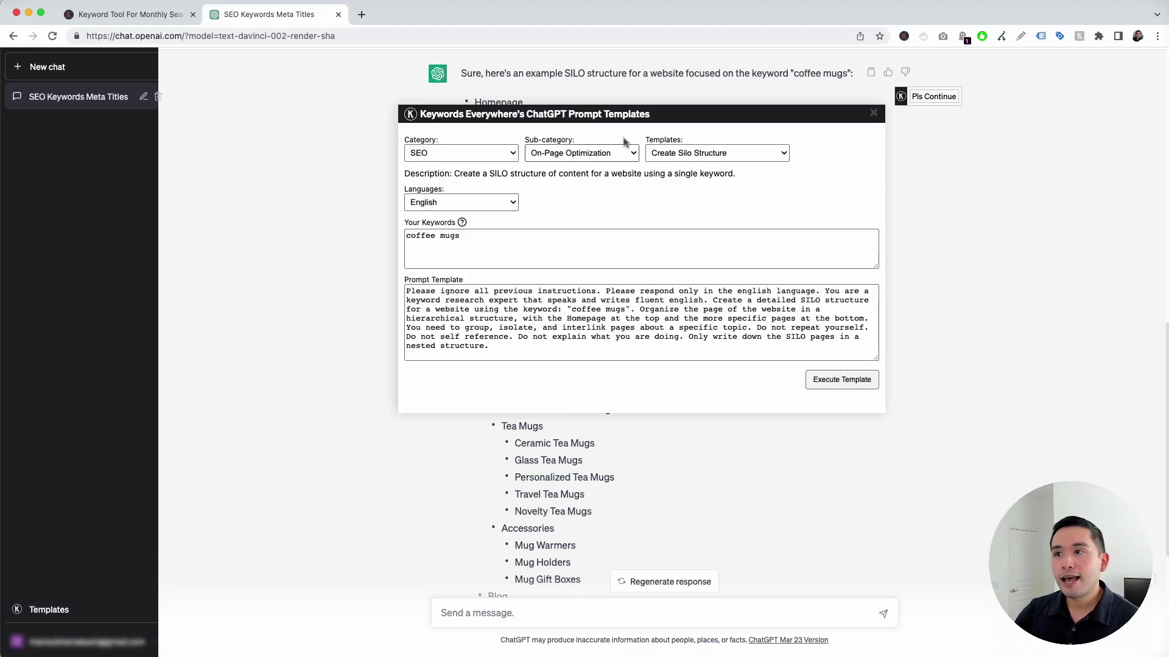
click(668, 153)
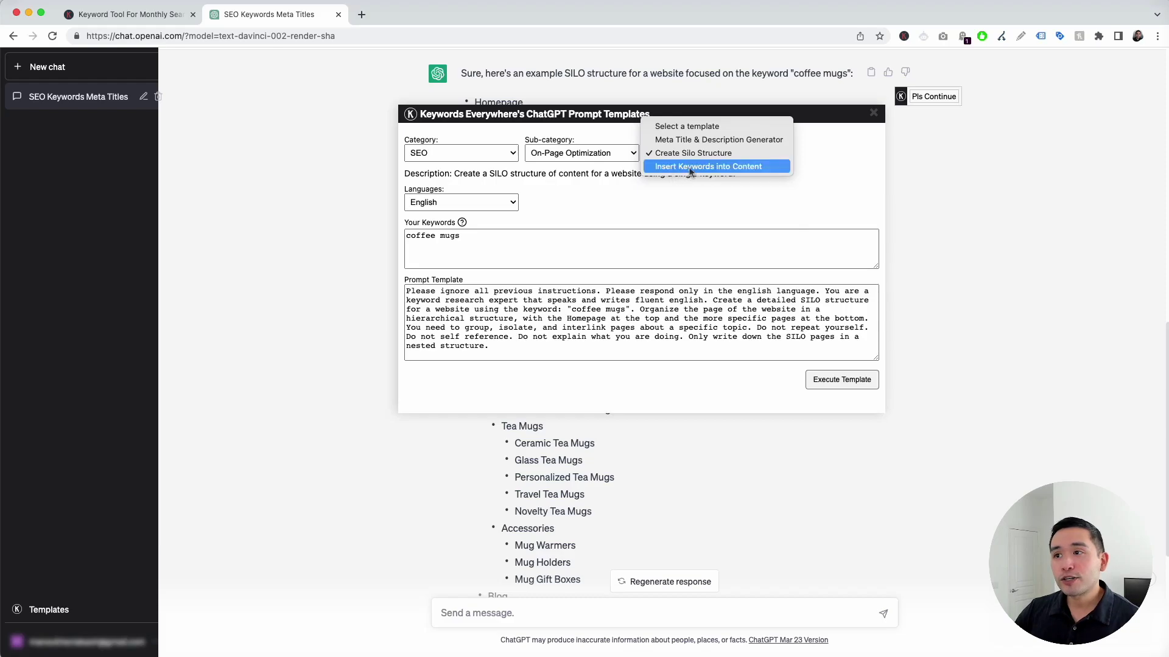
click(695, 168)
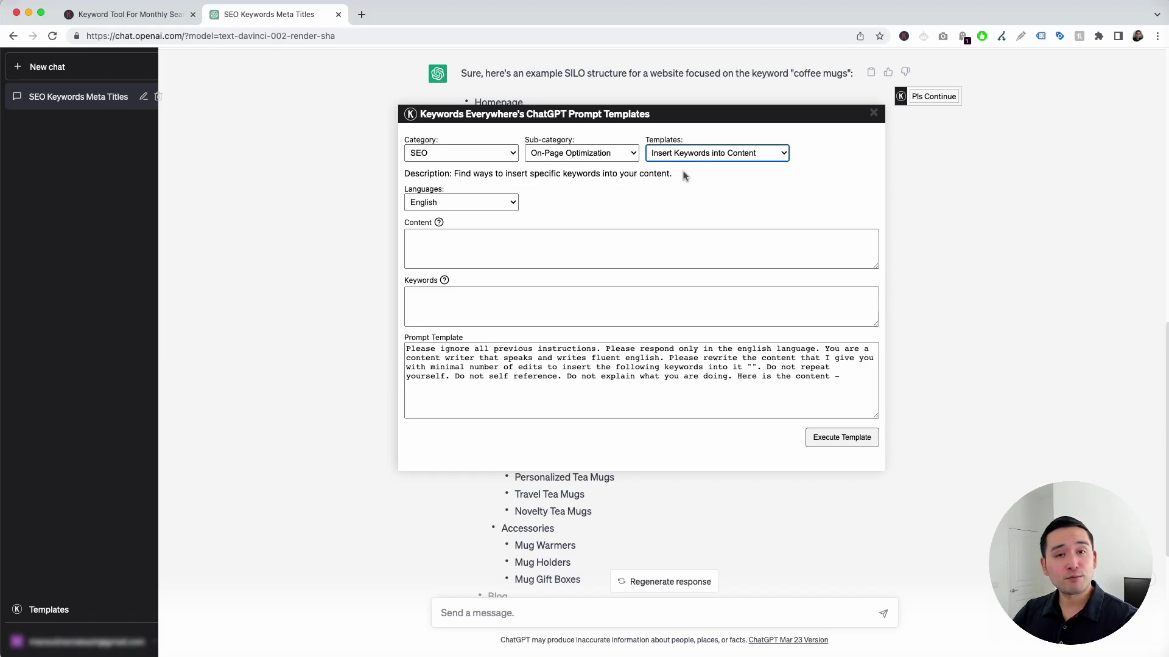
click(461, 202)
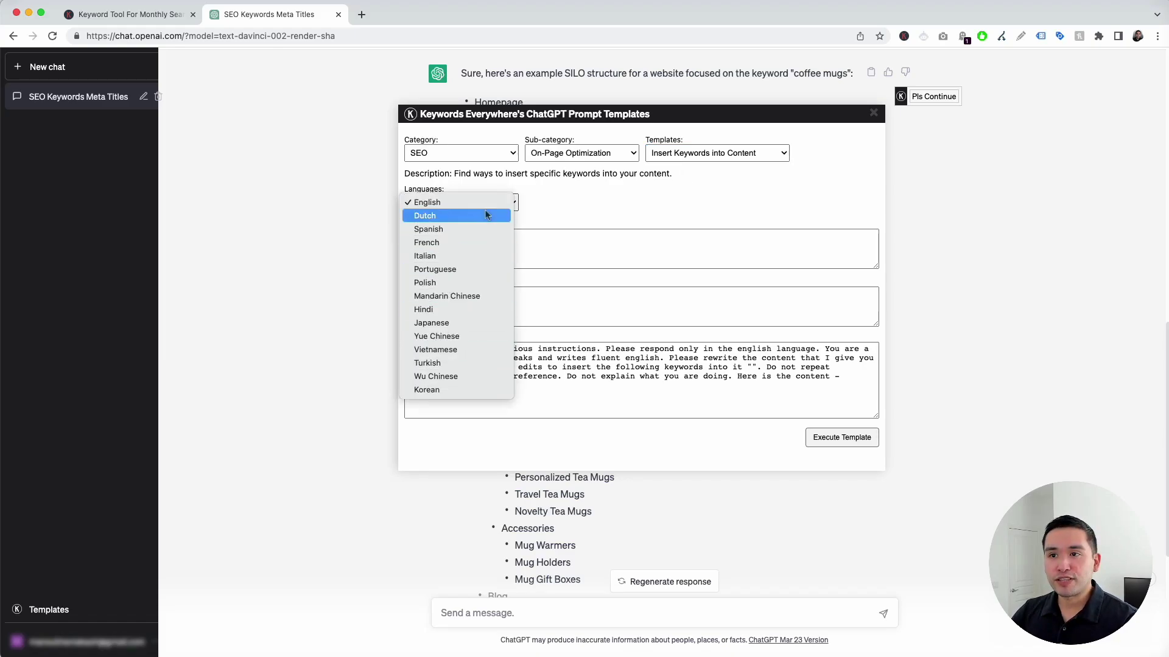
click(578, 185)
click(425, 230)
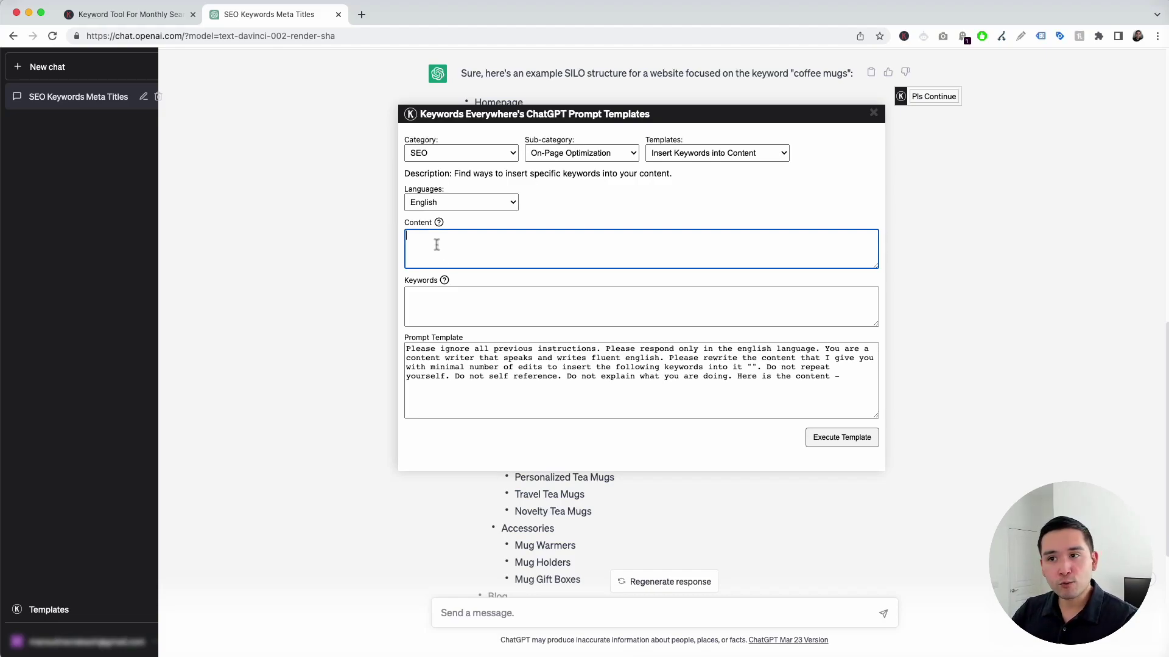
Paste the coffee mugs paragraph as Content and enter 'cheap coffee mugs' as the keyword.
text(Coffee mugs have become an indispensable part of our daily routine. They are not only practical, but also allow us to express our unique personalities with their various shapes, sizes, and designs. From classic and elegant to quirky and creative, there is a coffee mug to suit everyone's taste. Aside from their aesthetic appeal, coffee mugs play an important role in keeping our beverages hot or cold for longer periods, providing an enjoyable drinking experience. Whether we use them at home, at work, or on the go, coffee mugs have become an essential and comforting addition to our daily lives.)
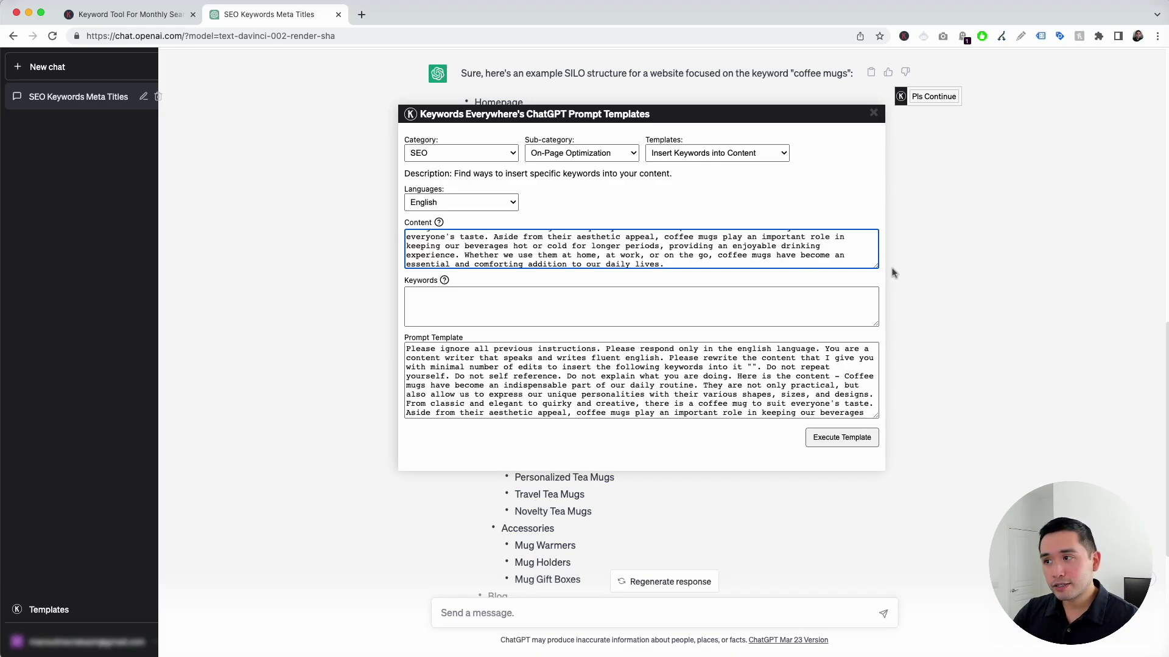
drag(876, 266, 871, 313)
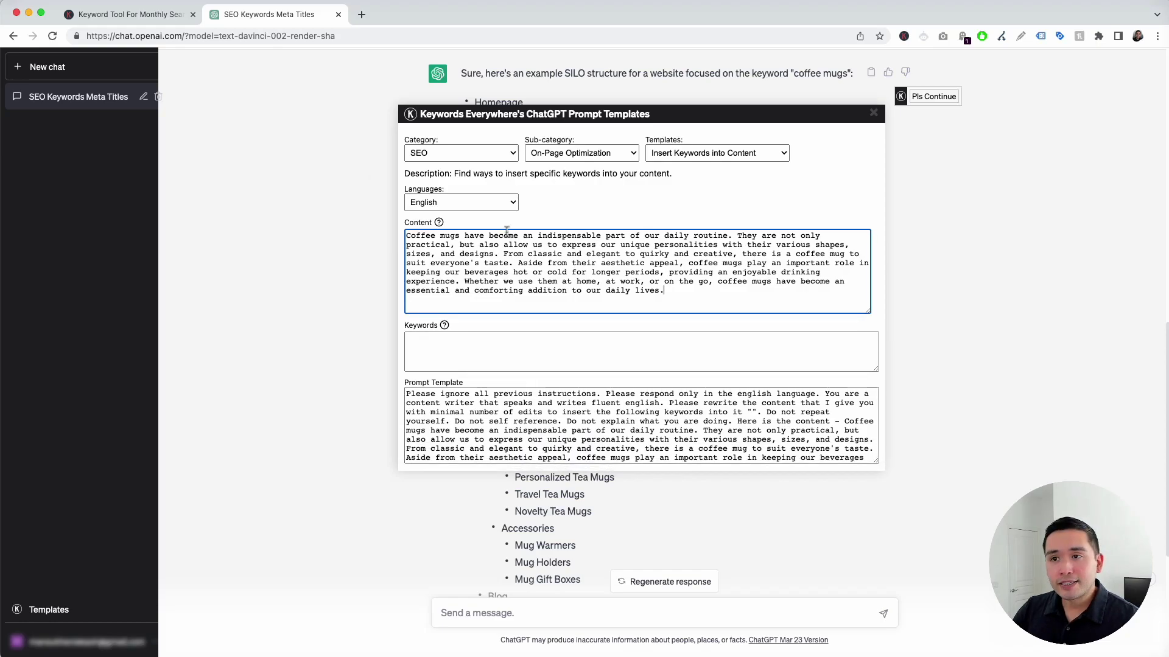
click(448, 339)
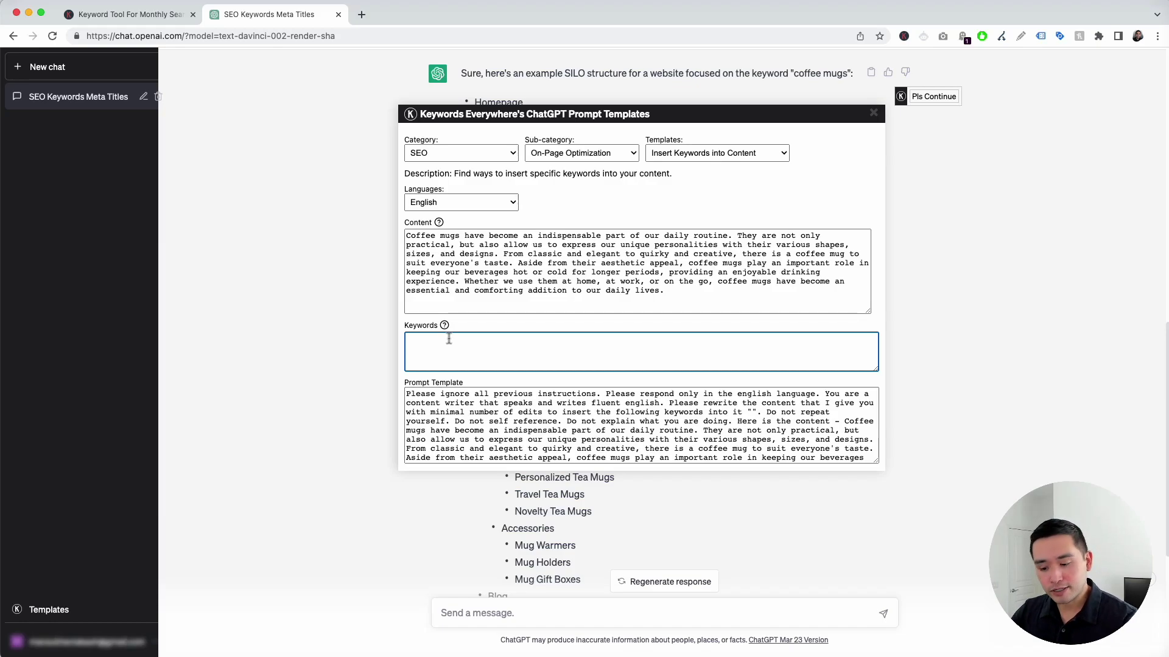
text(cheap)
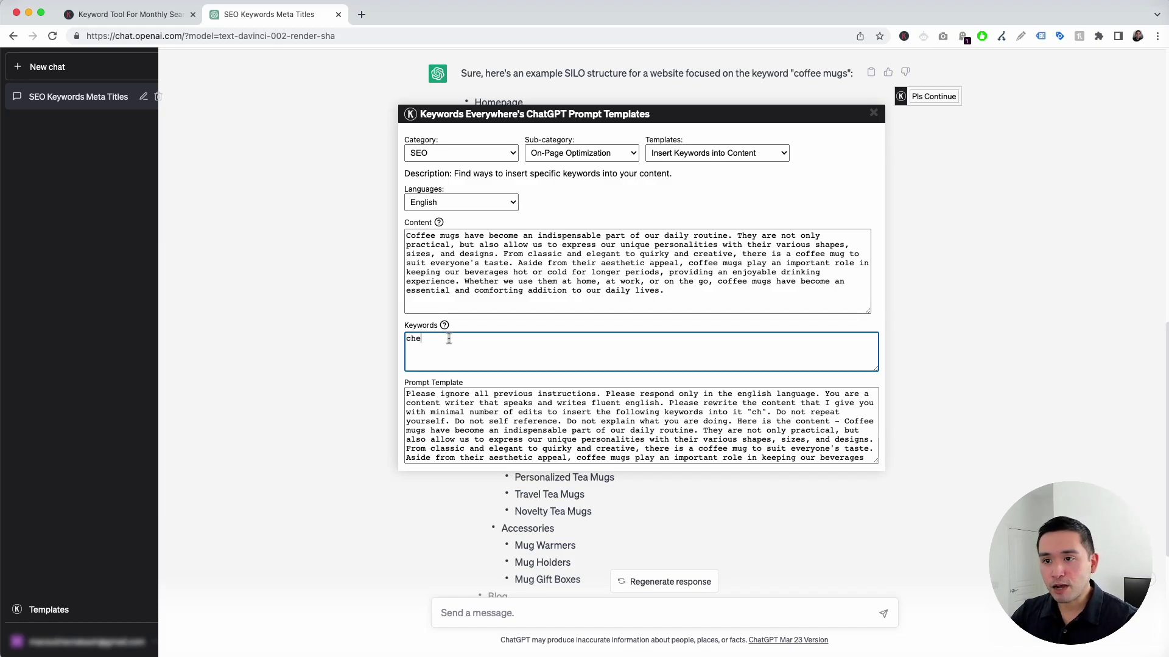
drag(407, 395, 685, 439)
scroll(688, 444, down, 3)
scroll(689, 444, down, 2)
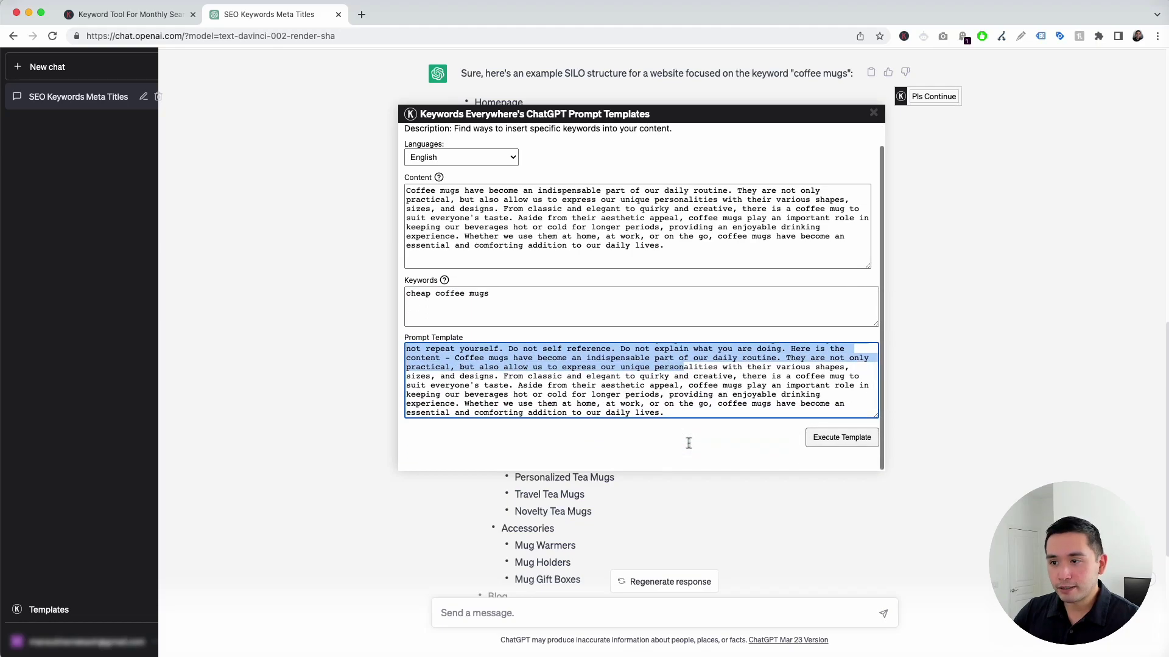
click(688, 443)
Send the keyword prompt and select ChatGPT's rewritten paragraph mentioning cheap coffee mugs.
click(837, 439)
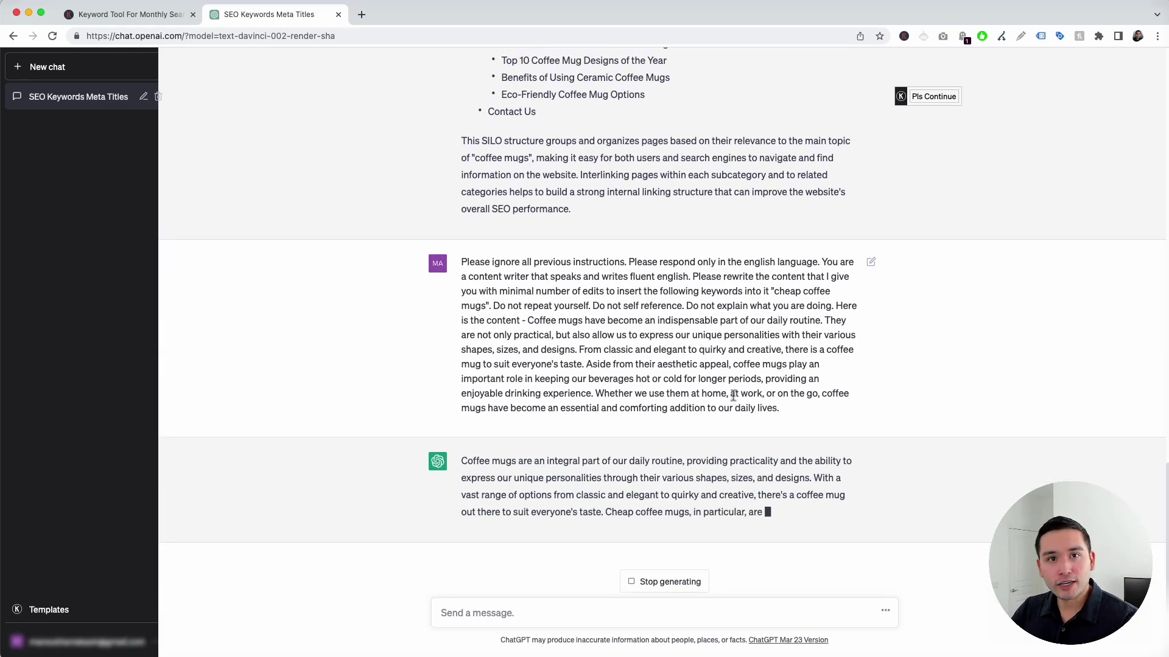
drag(460, 376, 616, 513)
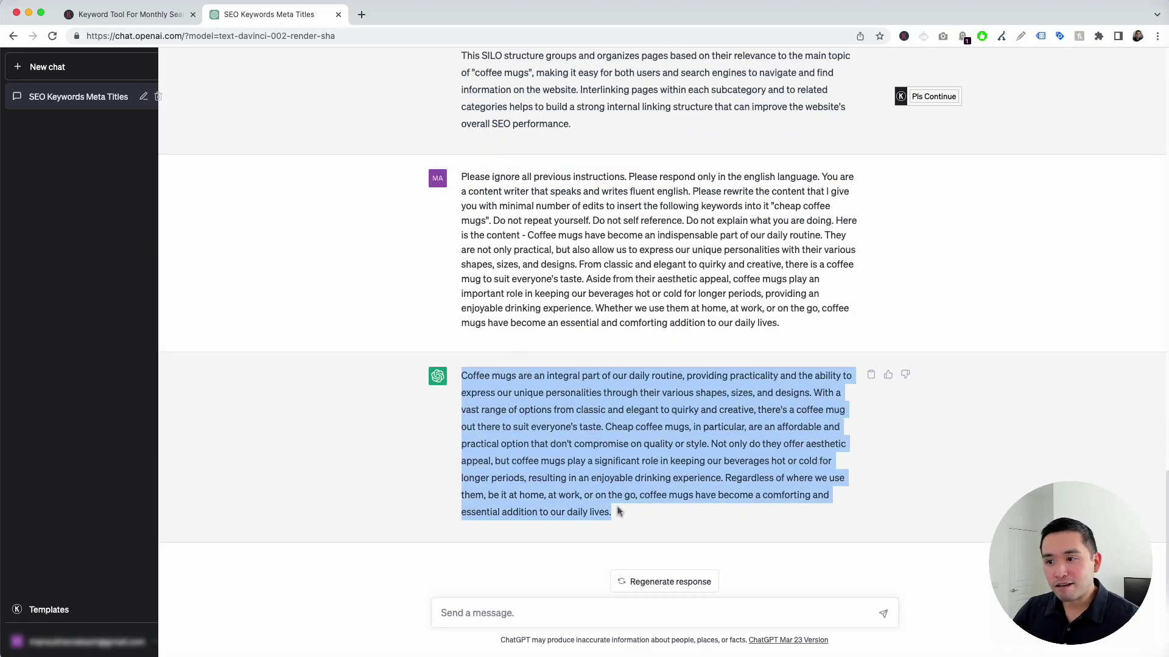
click(616, 513)
key(ctrl+f)
text(cheap)
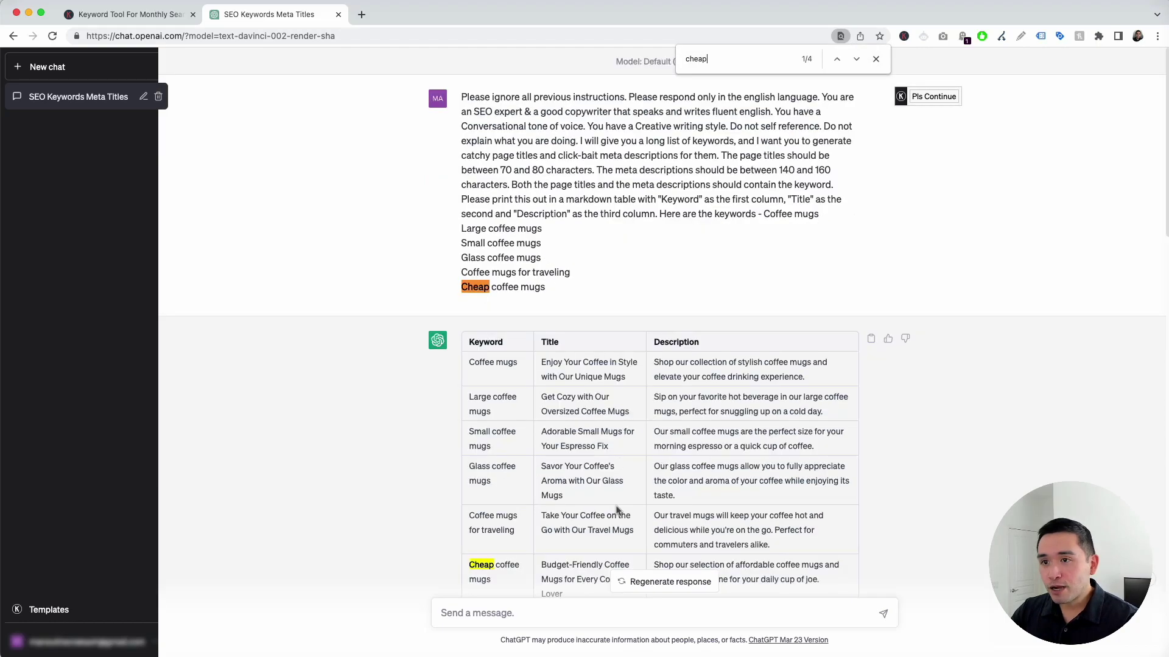
scroll(633, 487, down, 20)
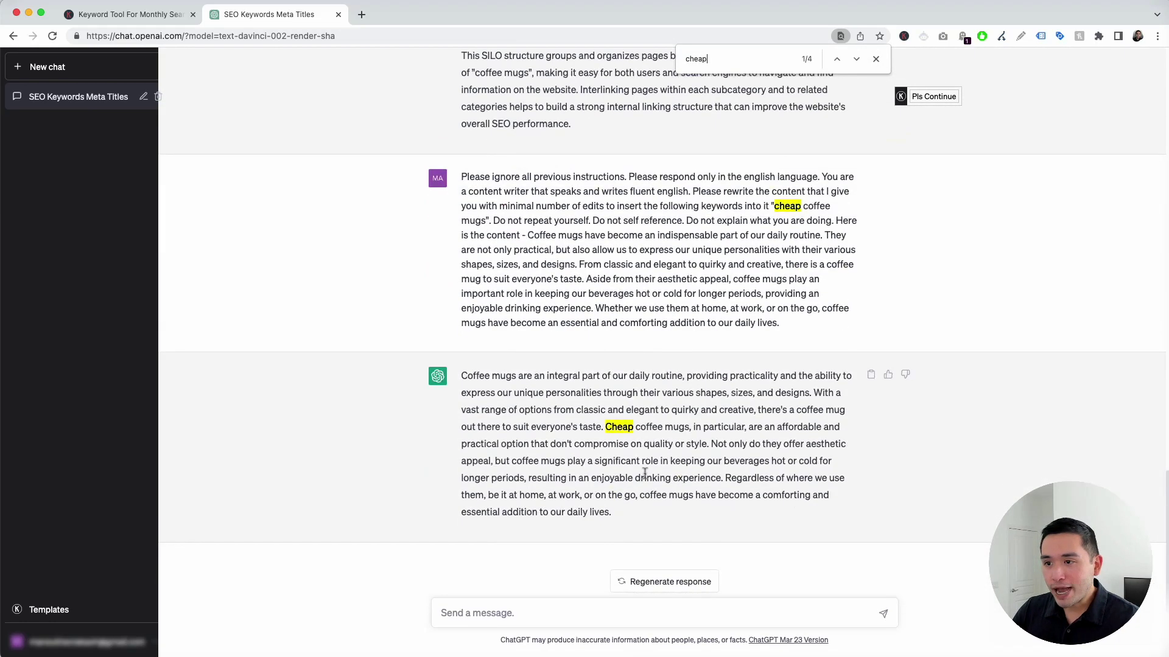
drag(605, 428, 689, 427)
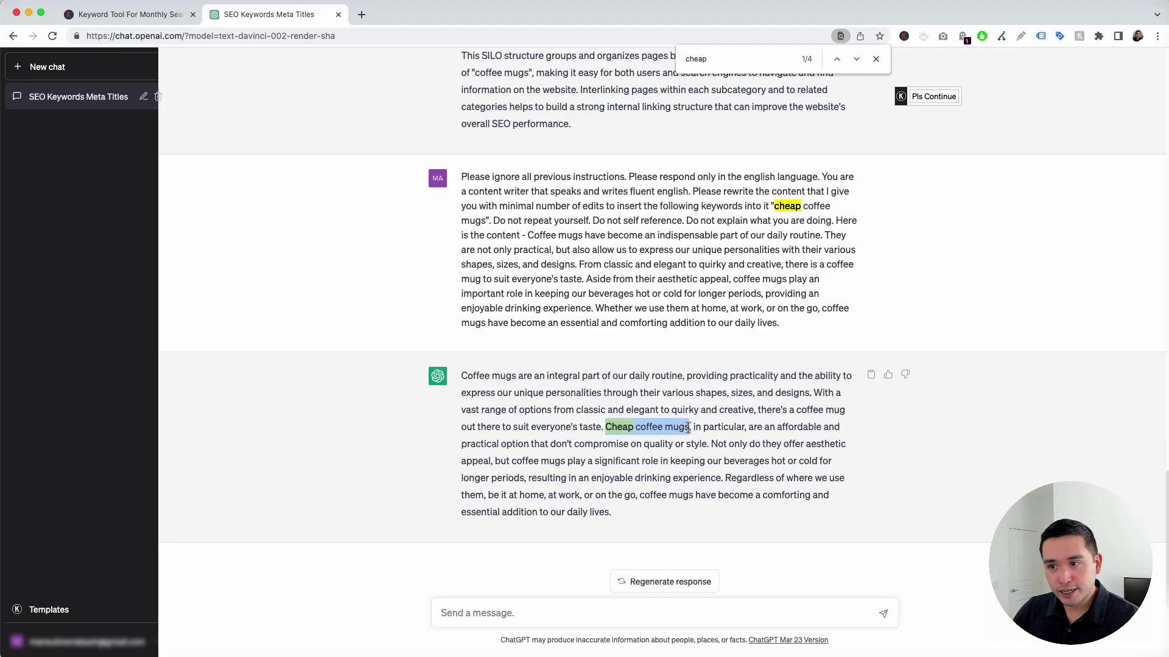
click(688, 427)
drag(605, 428, 709, 441)
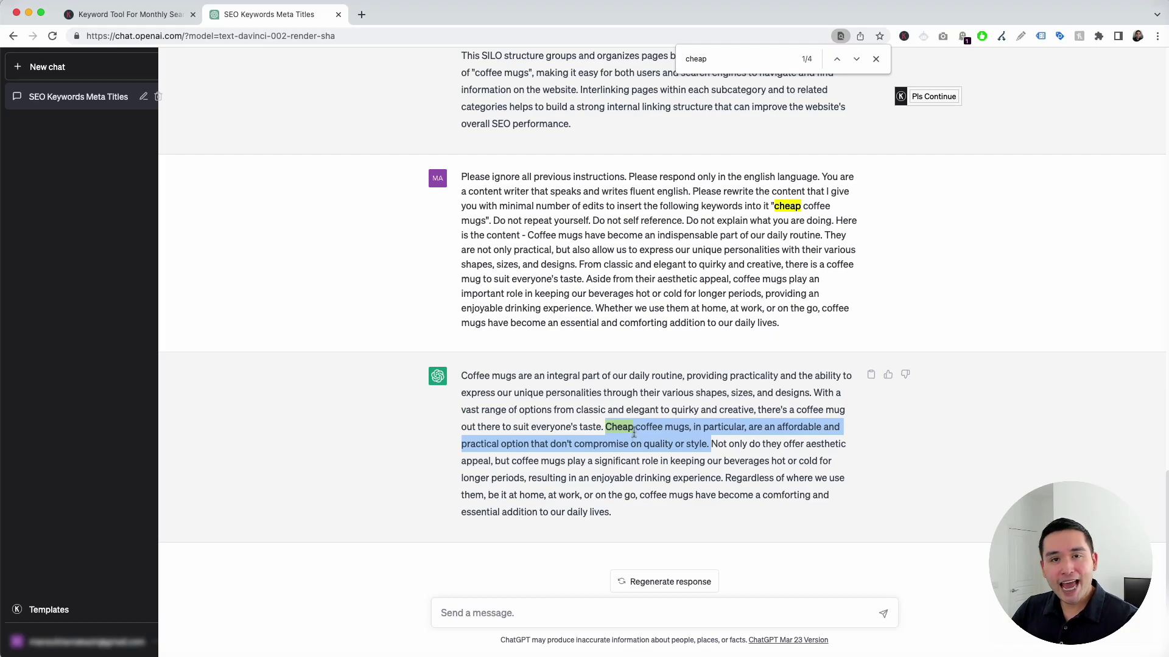
click(680, 438)
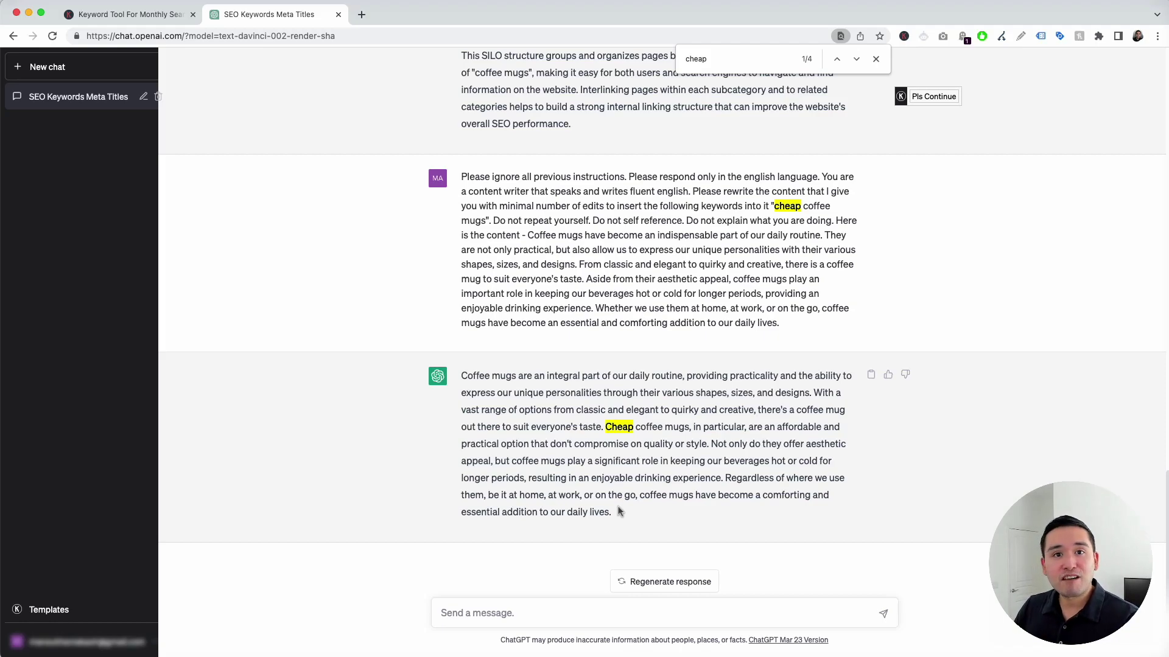
click(875, 59)
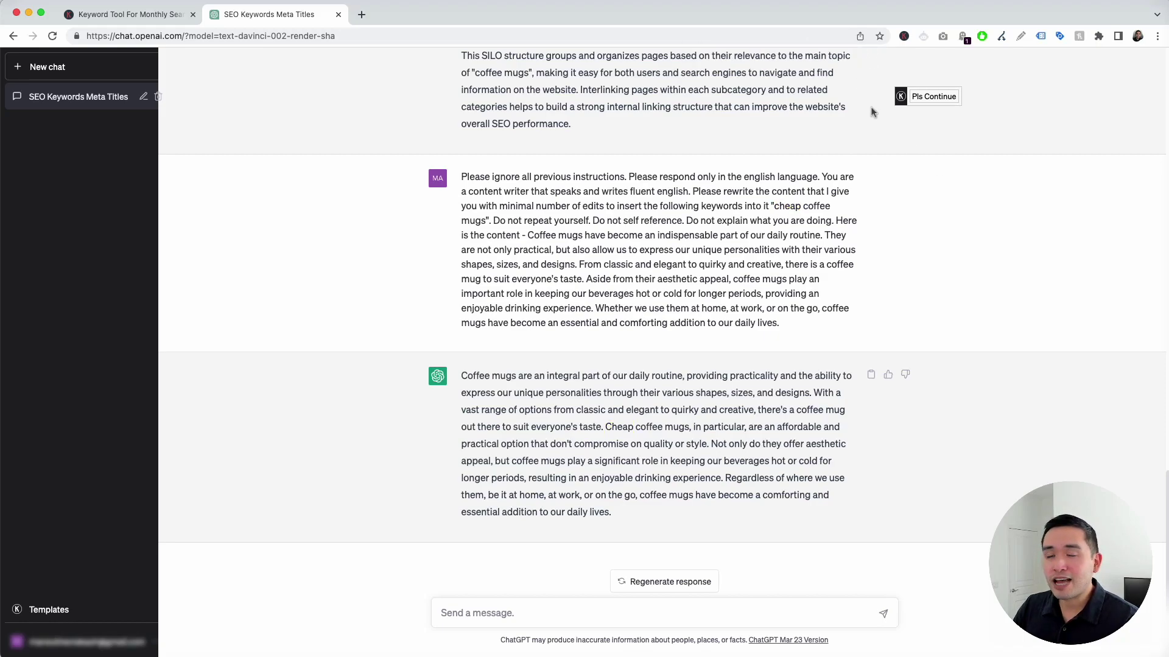
mouse_move(935, 101)
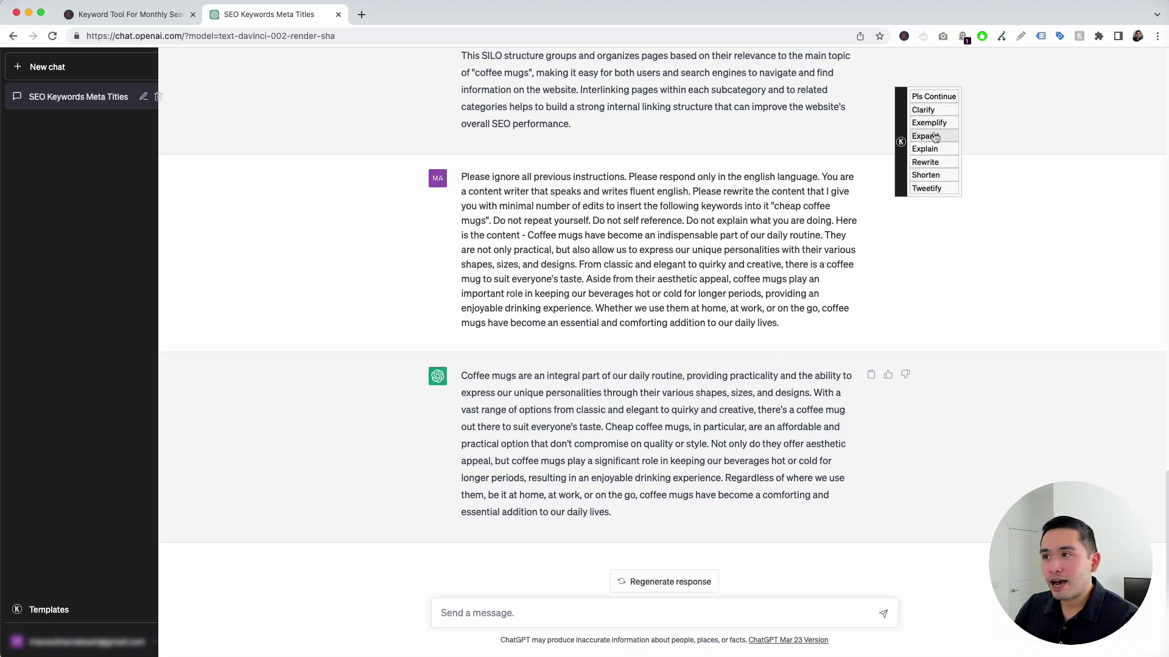
Request an expanded version and compare the longer reply against the original rewritten paragraph.
click(935, 137)
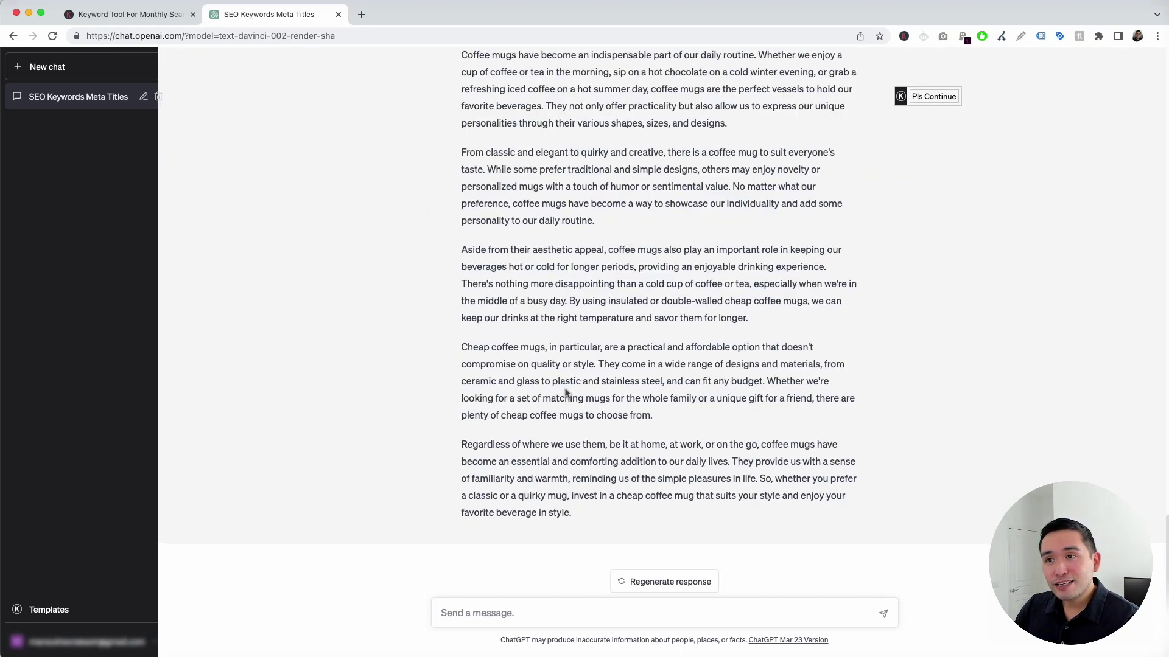
scroll(581, 435, up, 3)
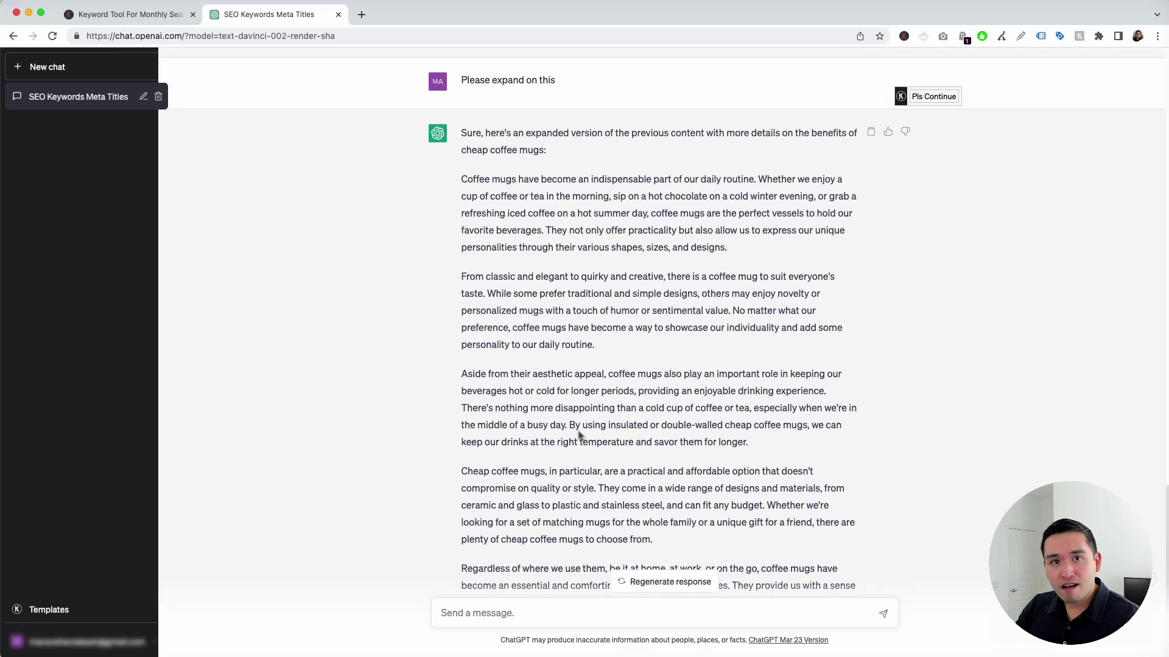
drag(527, 132, 551, 150)
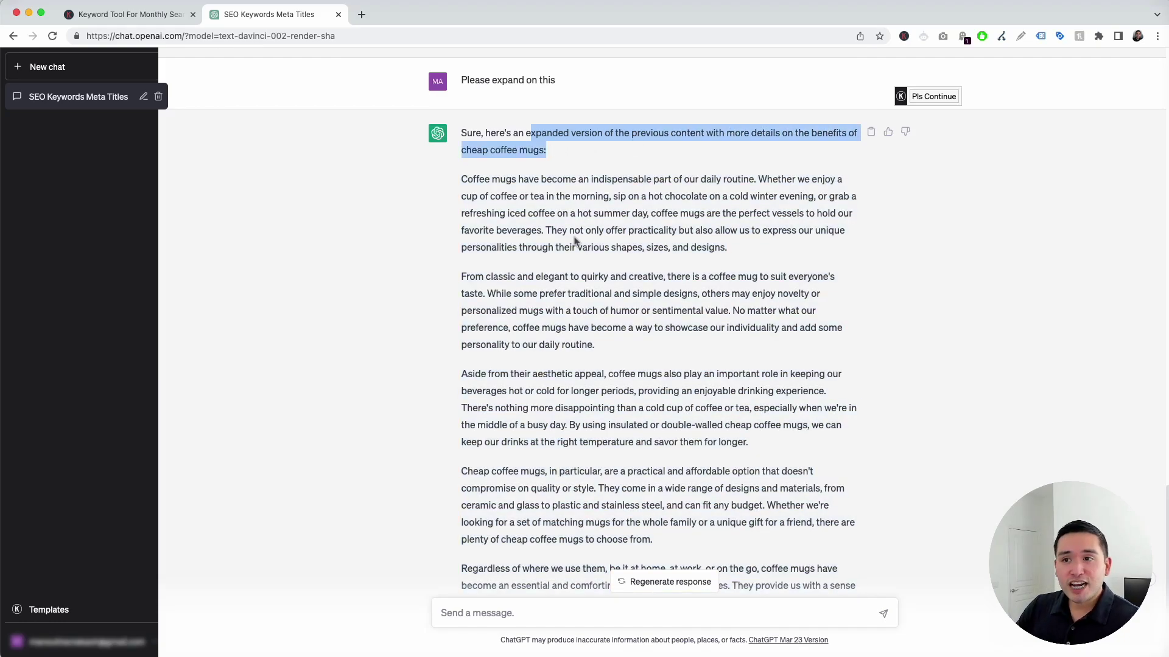
scroll(575, 240, up, 3)
scroll(585, 241, up, 3)
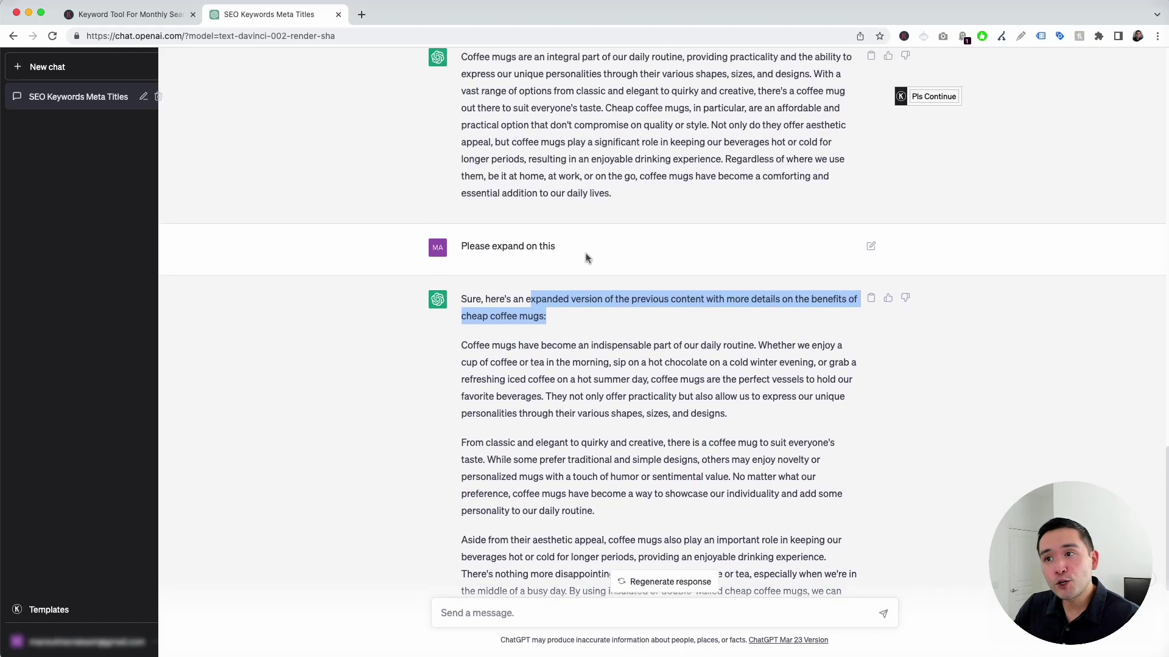
drag(461, 100, 622, 236)
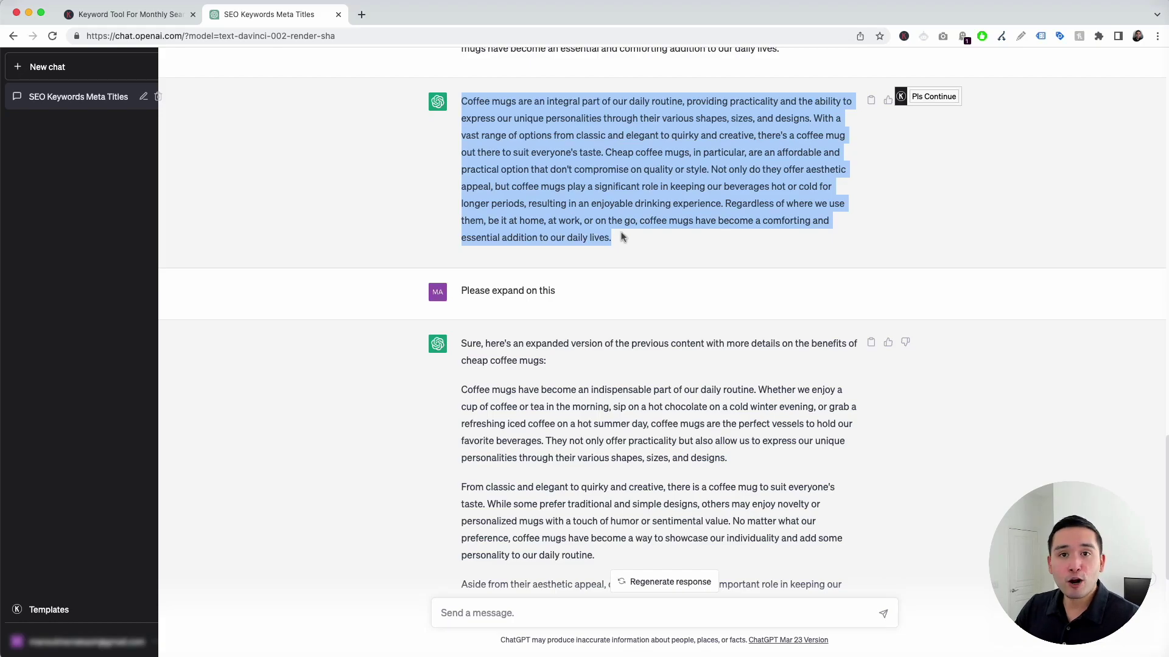
click(931, 118)
mouse_move(939, 102)
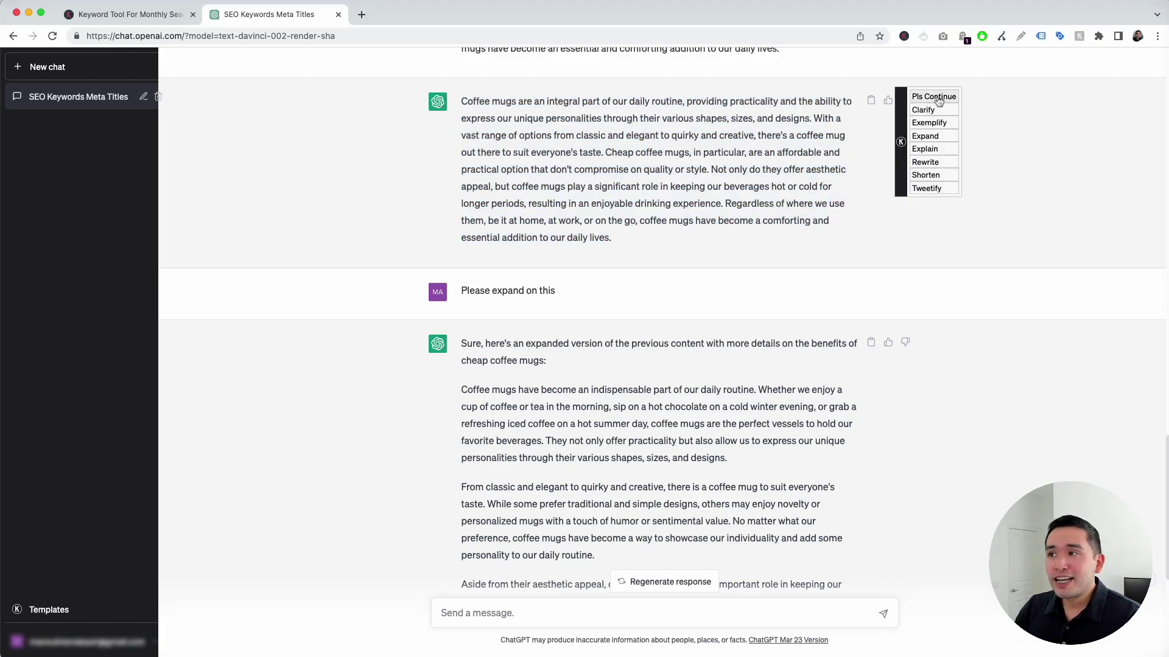